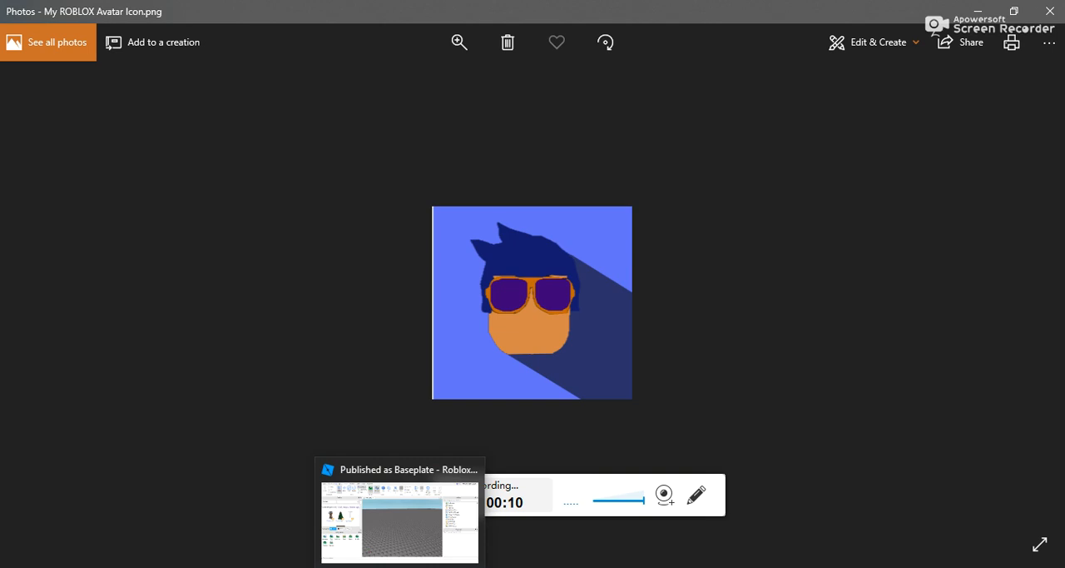
- Switch to Roblox Studio and play-test the baseplate, walking the avatar around until it faces the camera
click(401, 530)
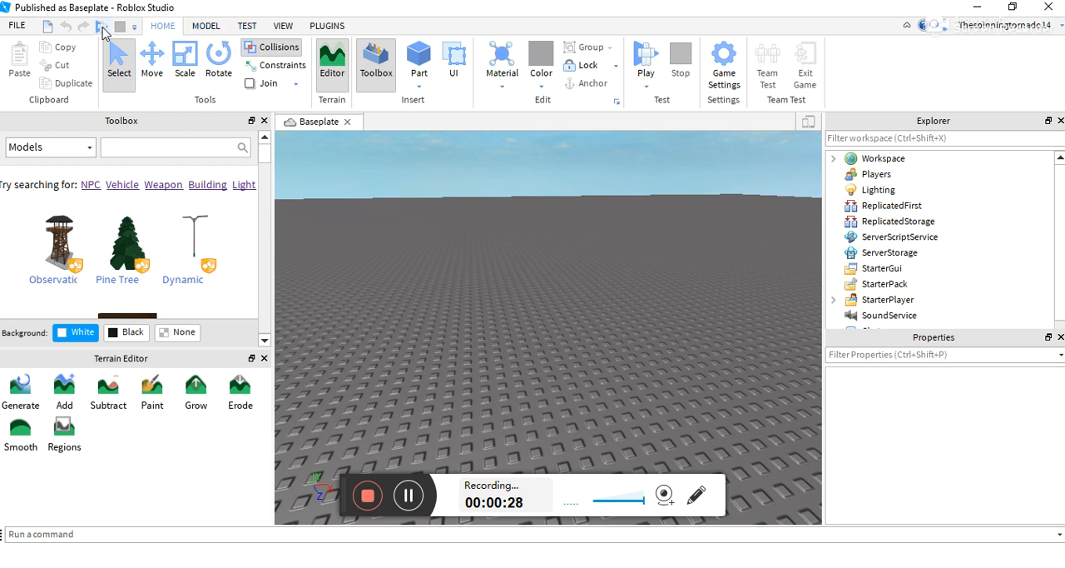
click(247, 26)
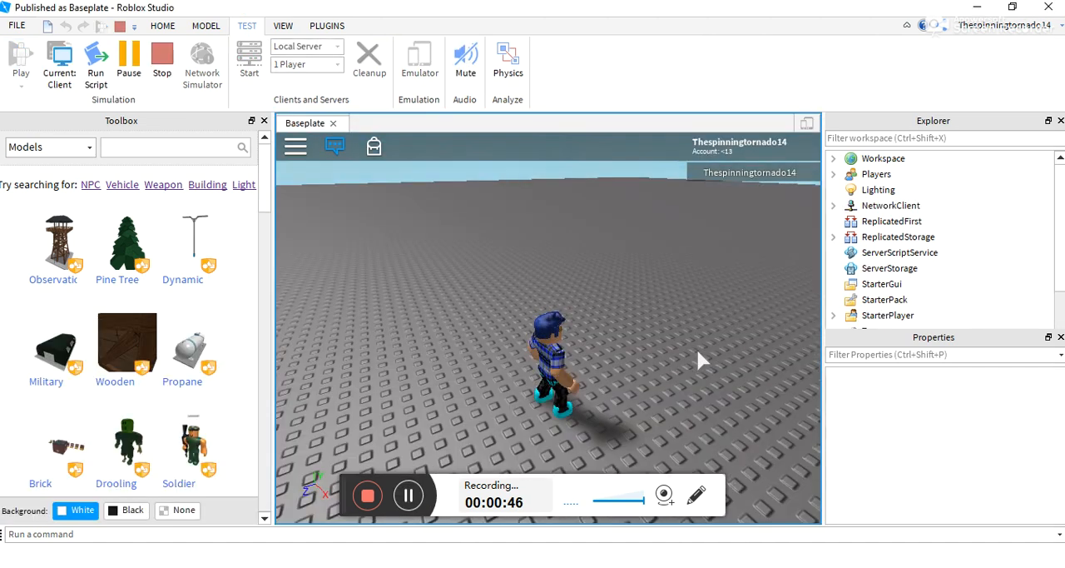
key(w)
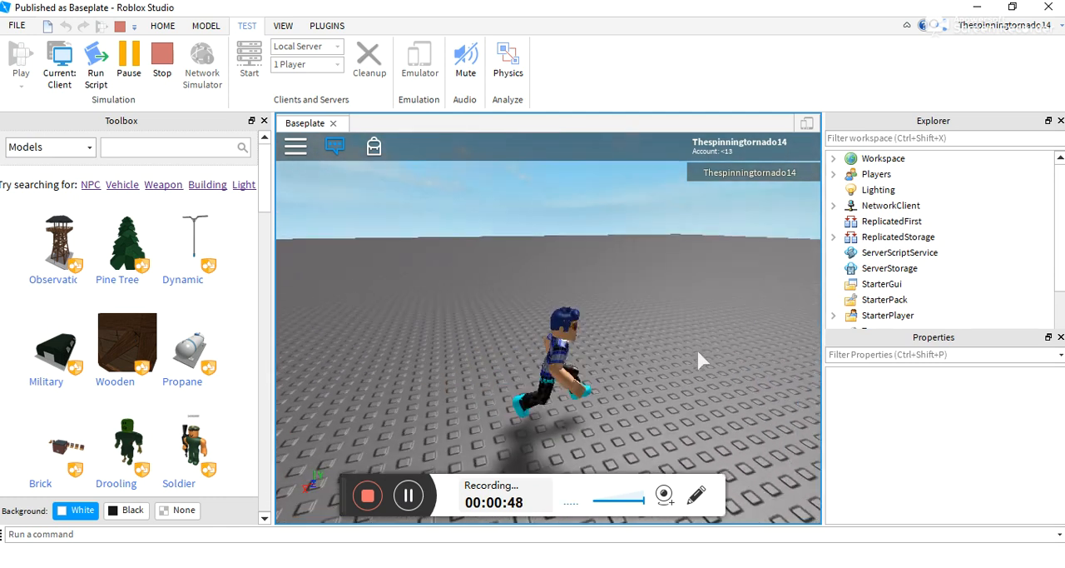
key(a)
key(s)
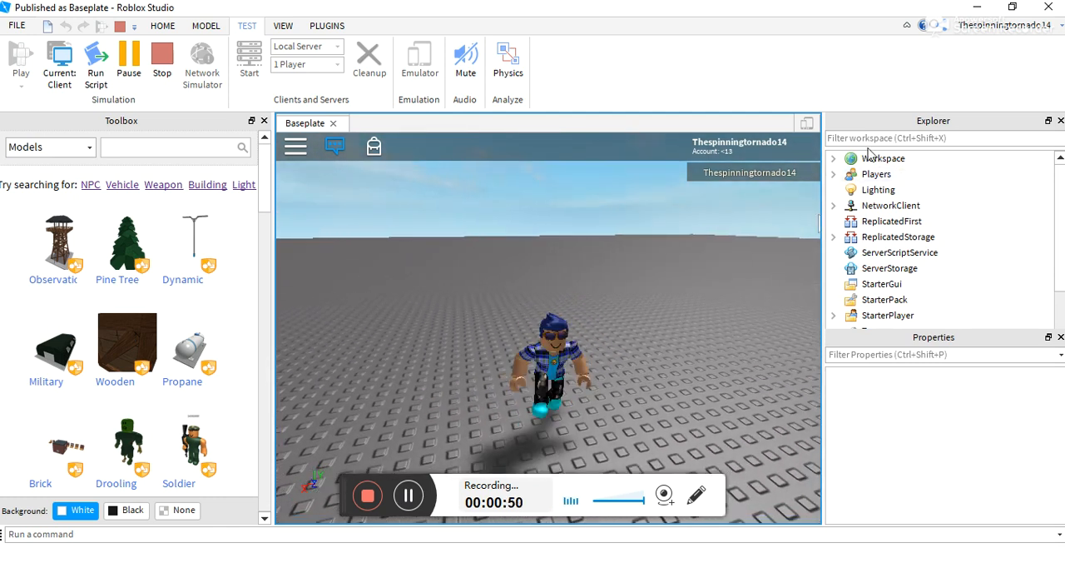
- Expand Workspace in the running test and copy the avatar's character model
click(834, 159)
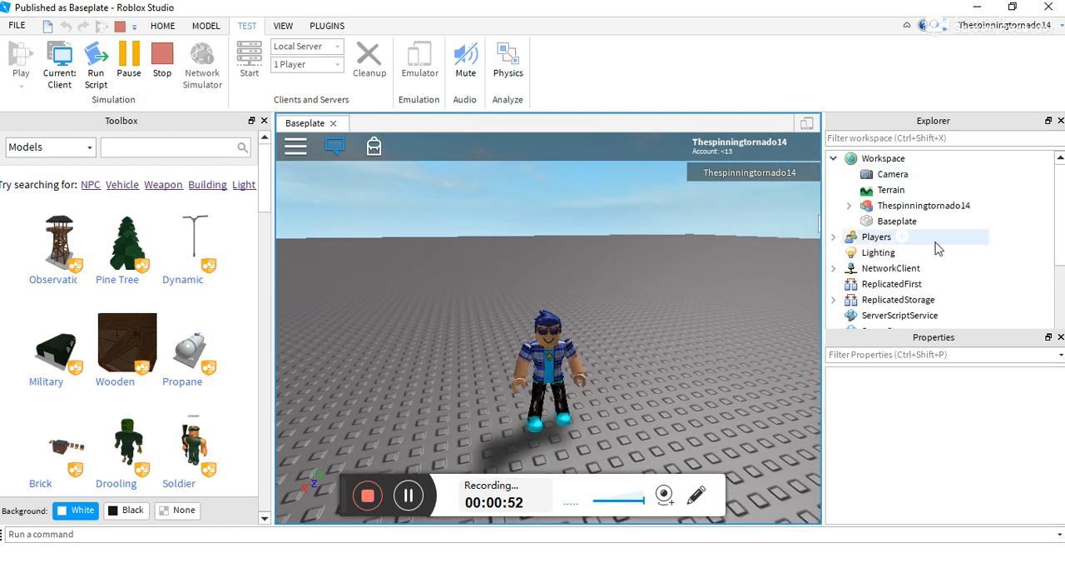
click(892, 211)
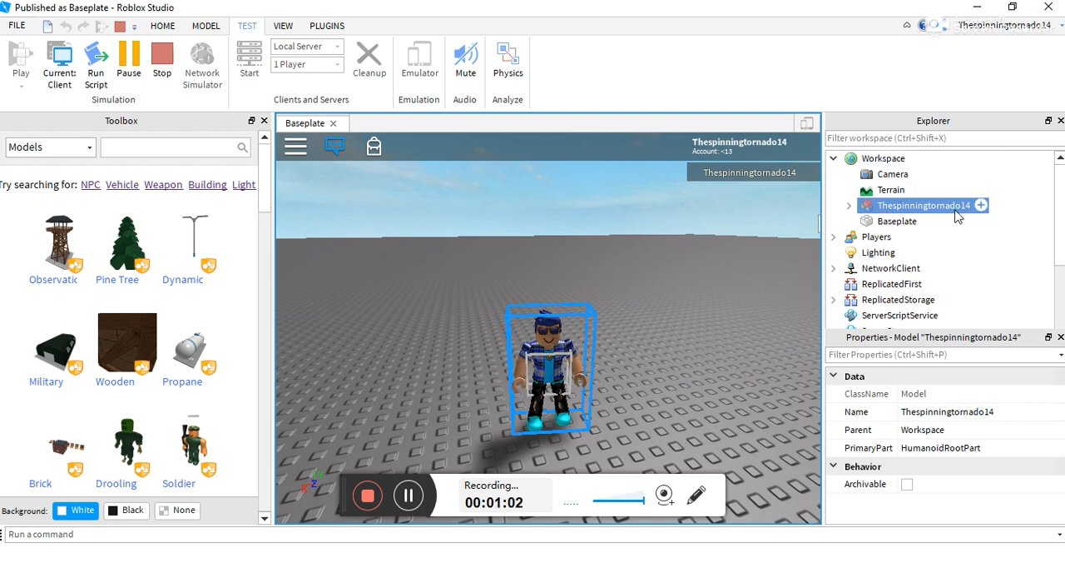
right_click(900, 210)
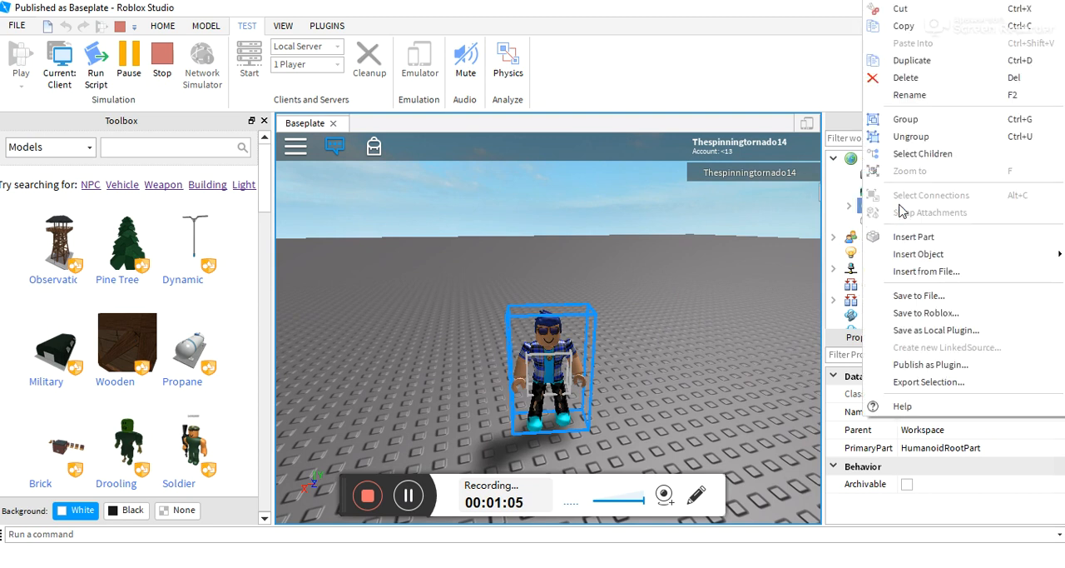
click(908, 28)
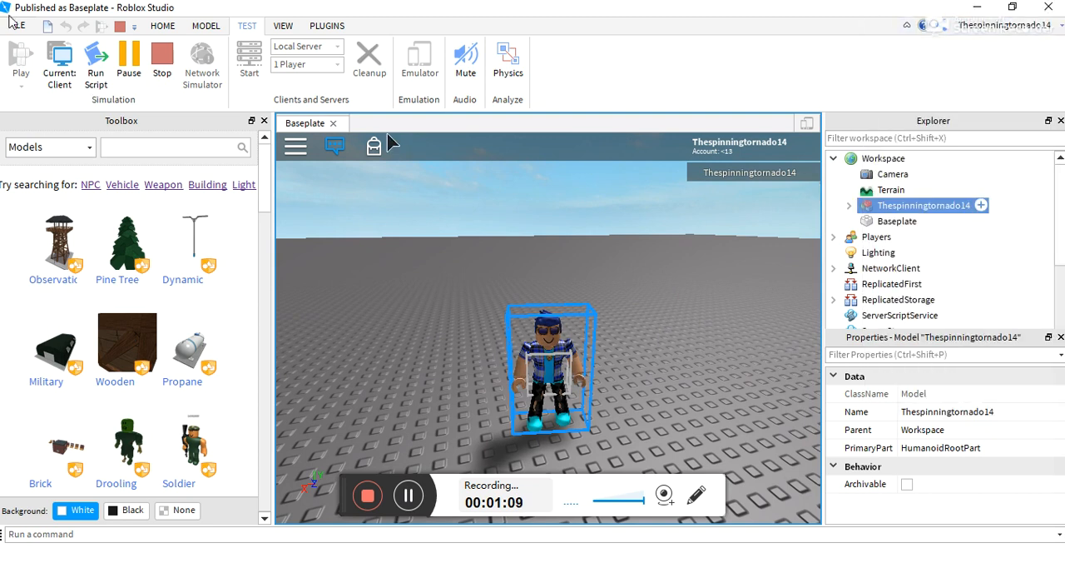
- Stop the play test and paste the copied avatar model into the Workspace
click(162, 60)
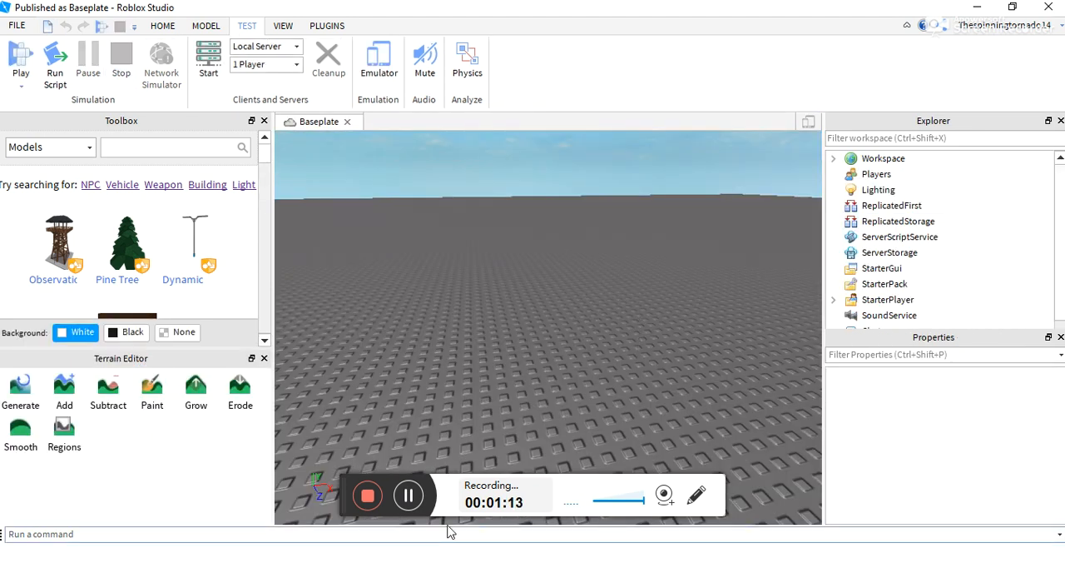
right_click(550, 306)
click(585, 53)
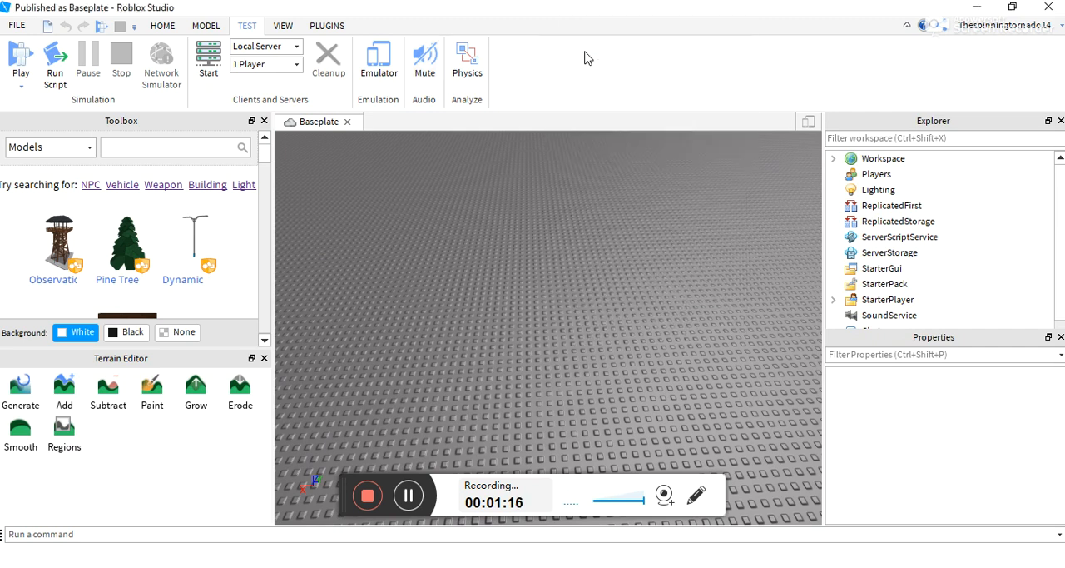
right_click(614, 404)
scroll(614, 404, up, 3)
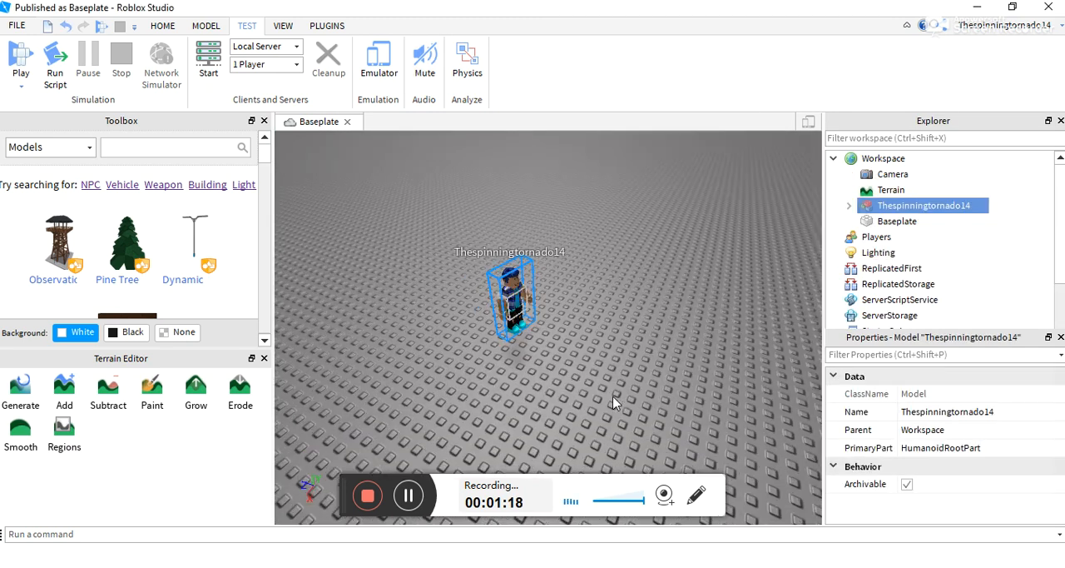
- Examine the pasted avatar's head and upper body from the front at close range
right_click(613, 403)
key(w)
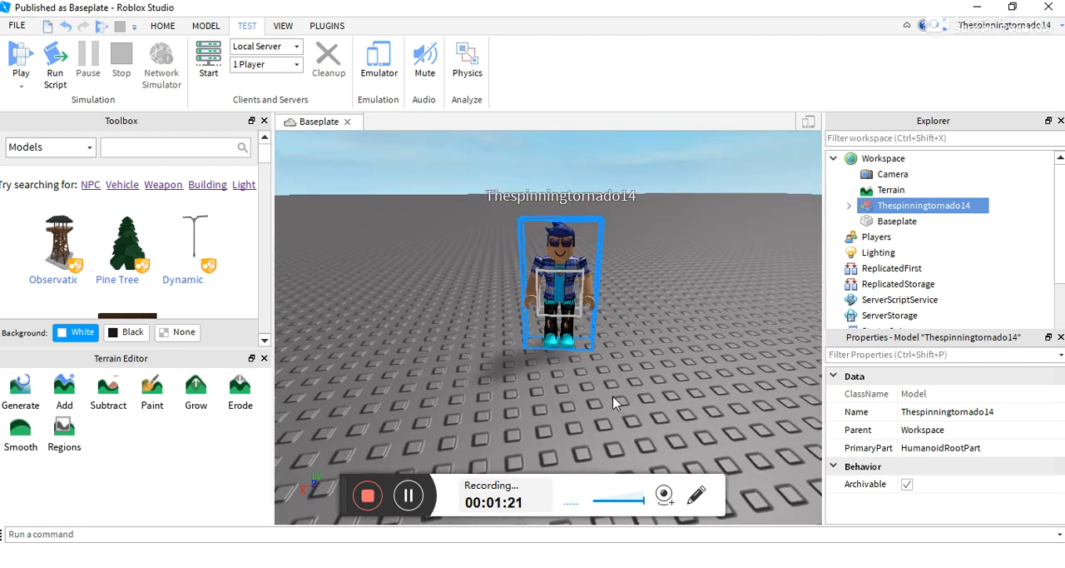
key(w)
key(s)
key(w)
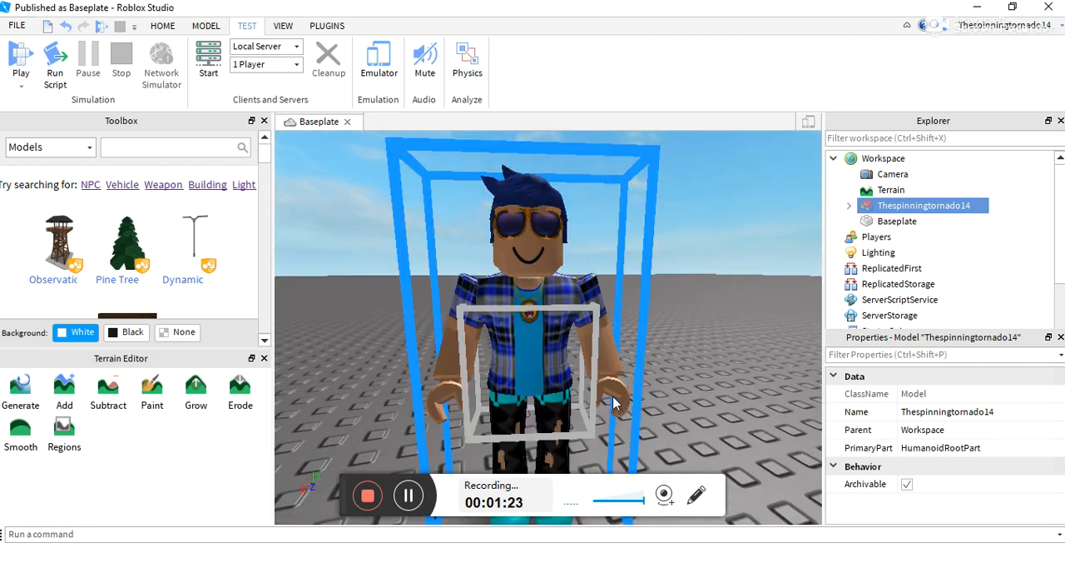
key(s)
key(w)
key(w)
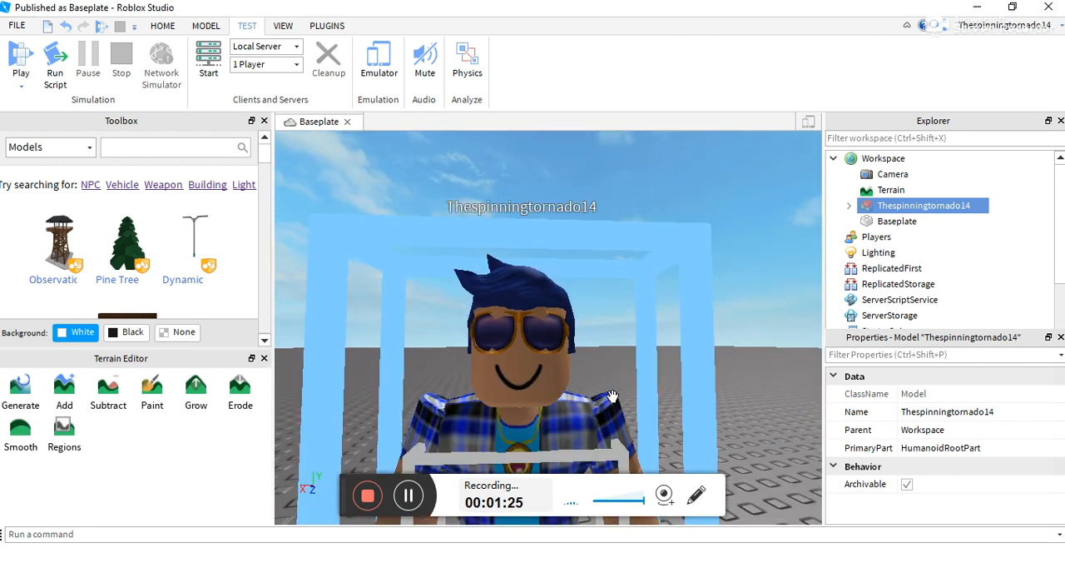
key(s)
key(w)
key(s)
key(w)
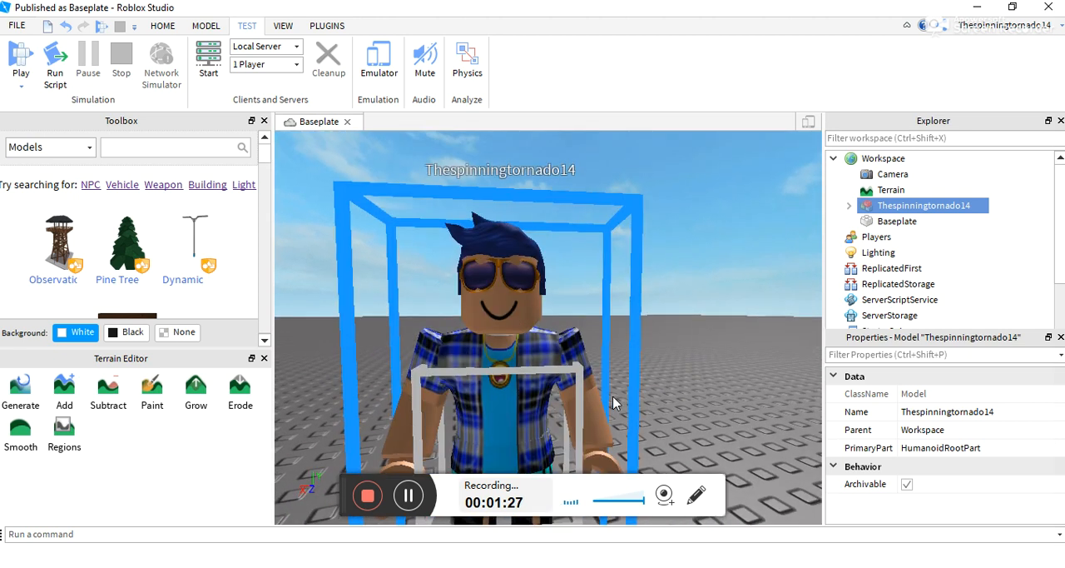
key(s)
key(w)
key(s)
key(w)
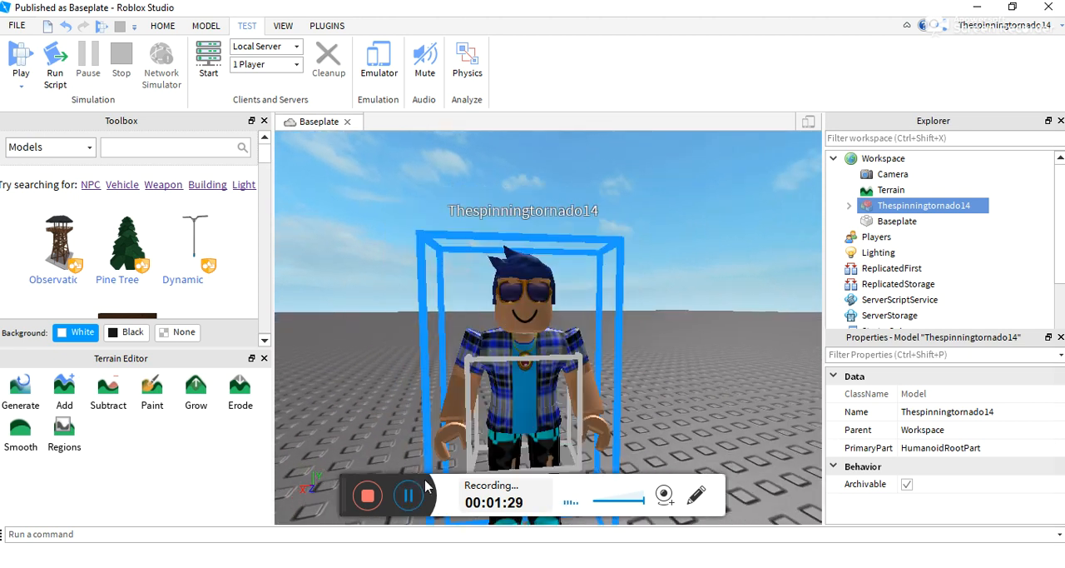
click(408, 496)
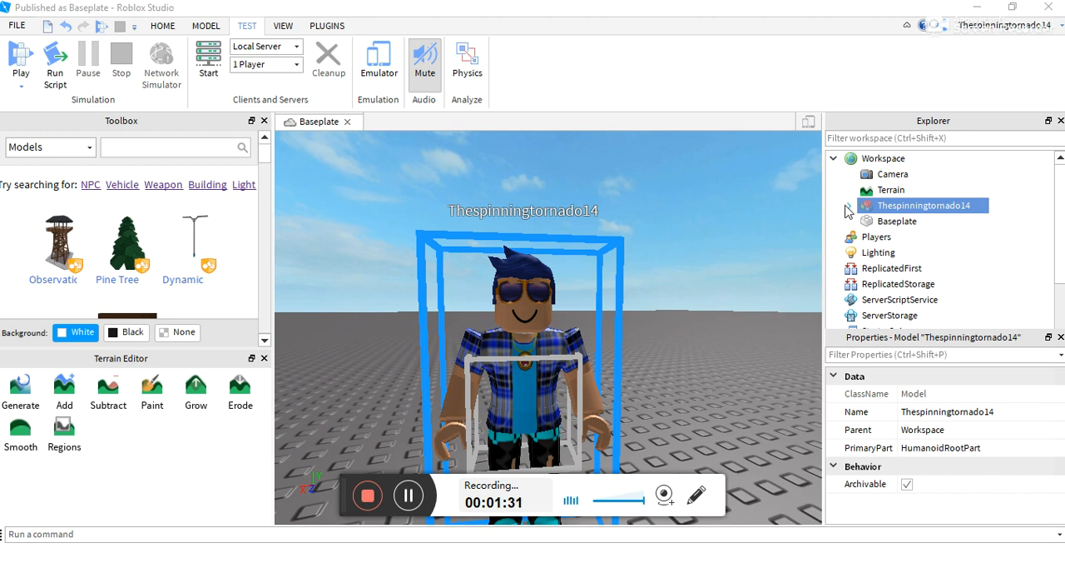
- Expand the avatar model and delete its LeftFoot and LeftHand parts
click(848, 206)
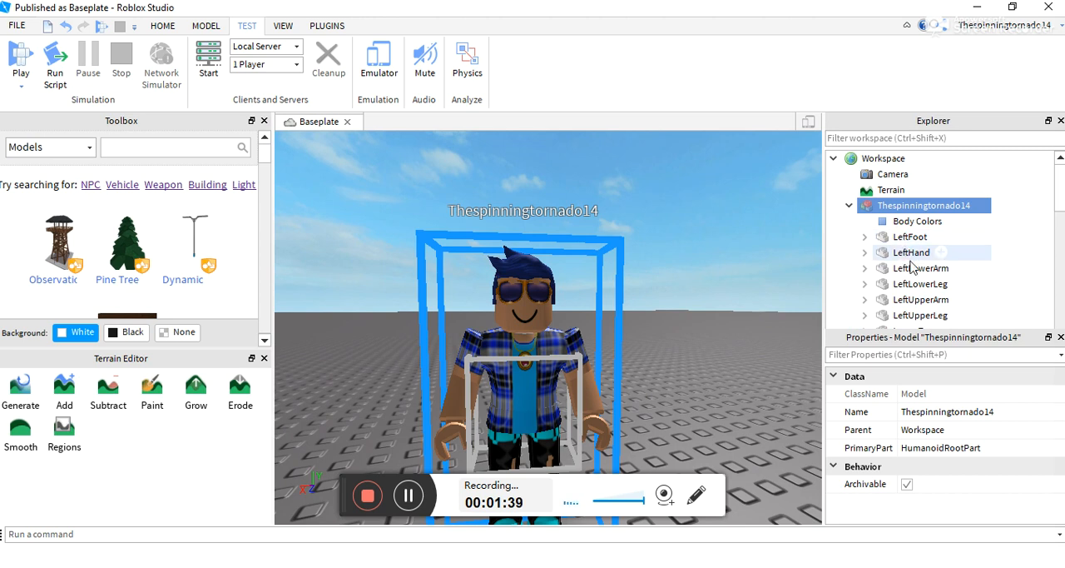
click(906, 240)
right_click(906, 240)
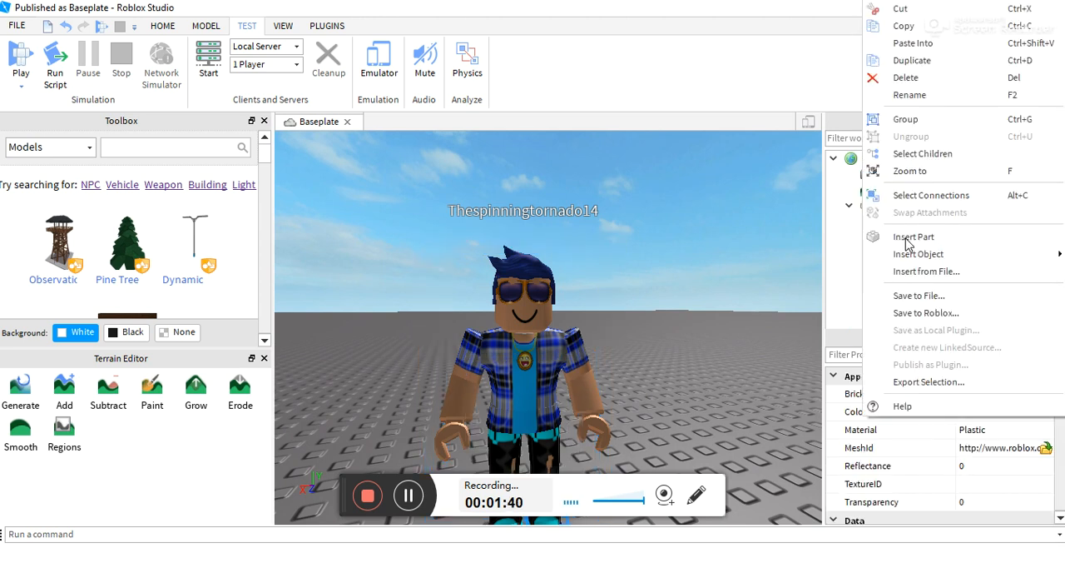
click(907, 79)
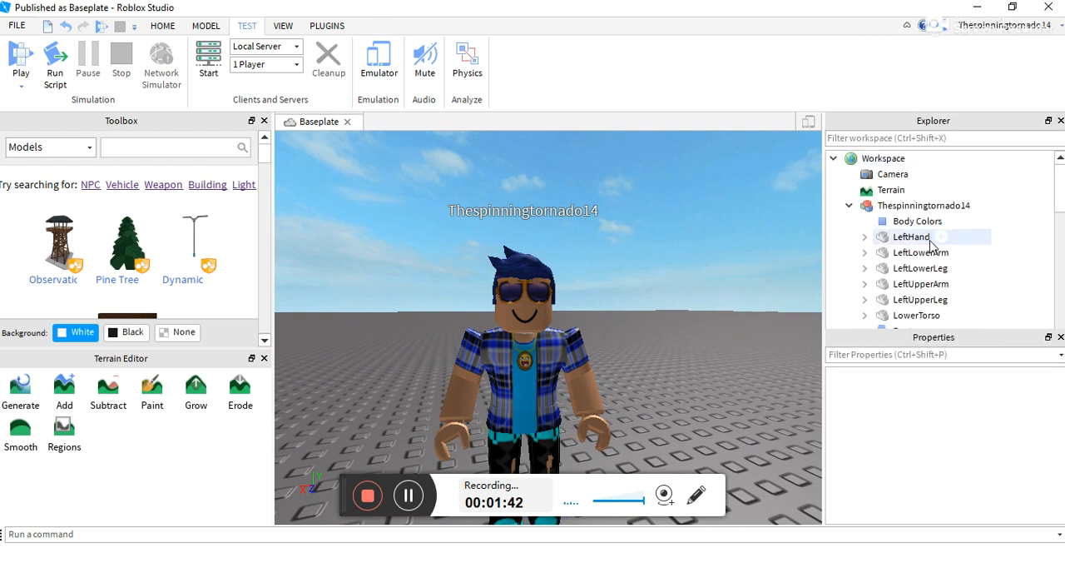
click(913, 239)
right_click(912, 240)
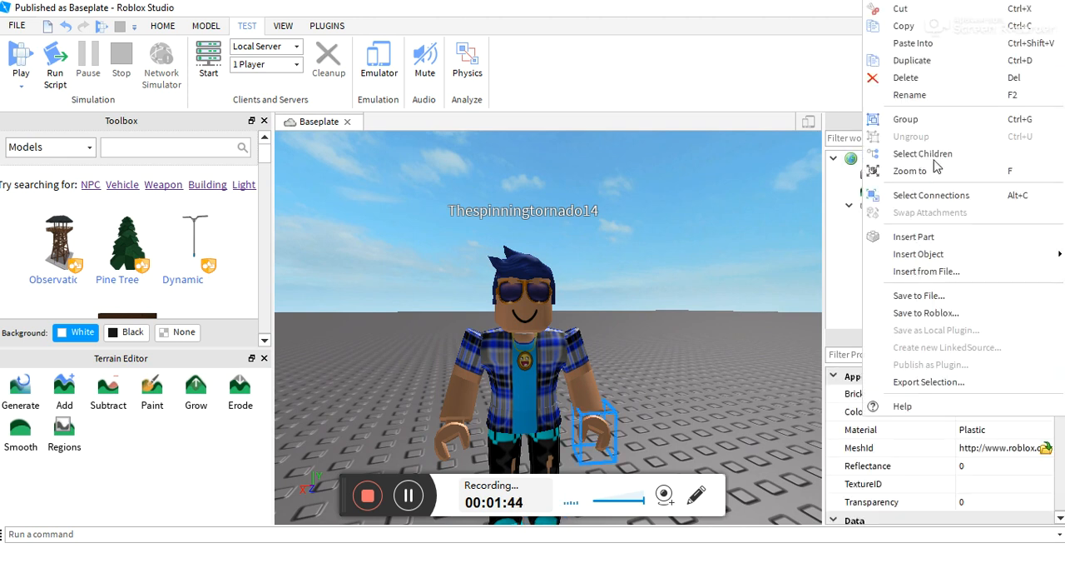
click(916, 79)
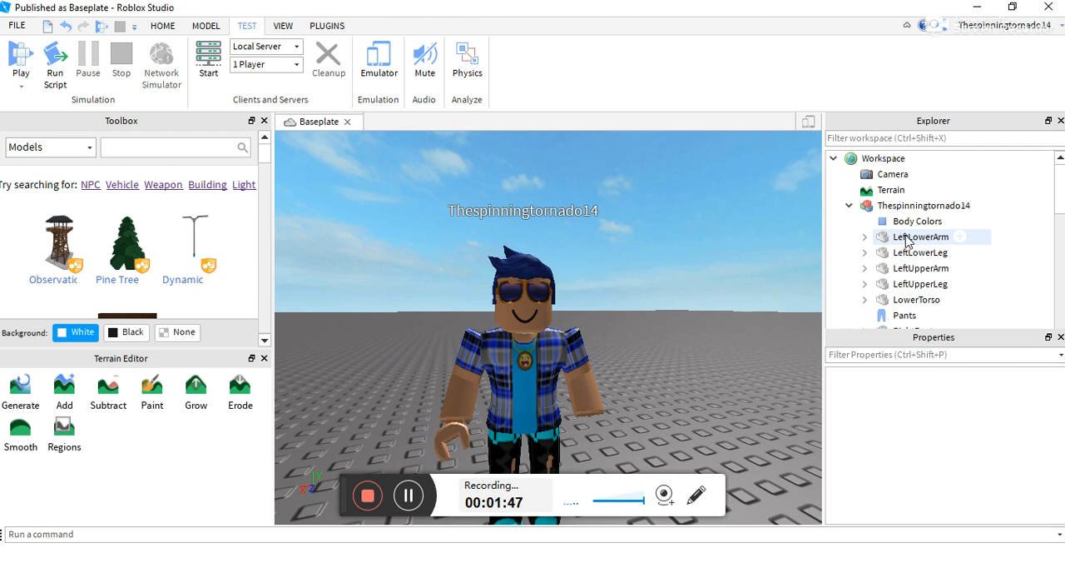
- Delete LeftLowerArm, LeftLowerLeg and the other visible body parts, keeping only the head with its hair and sunglasses
right_click(907, 241)
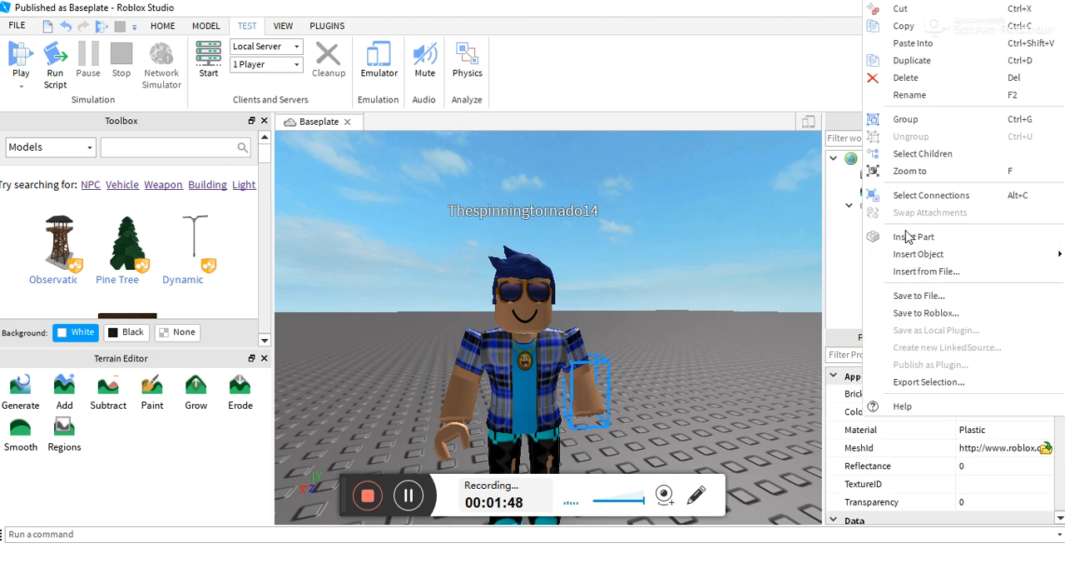
click(892, 78)
right_click(907, 239)
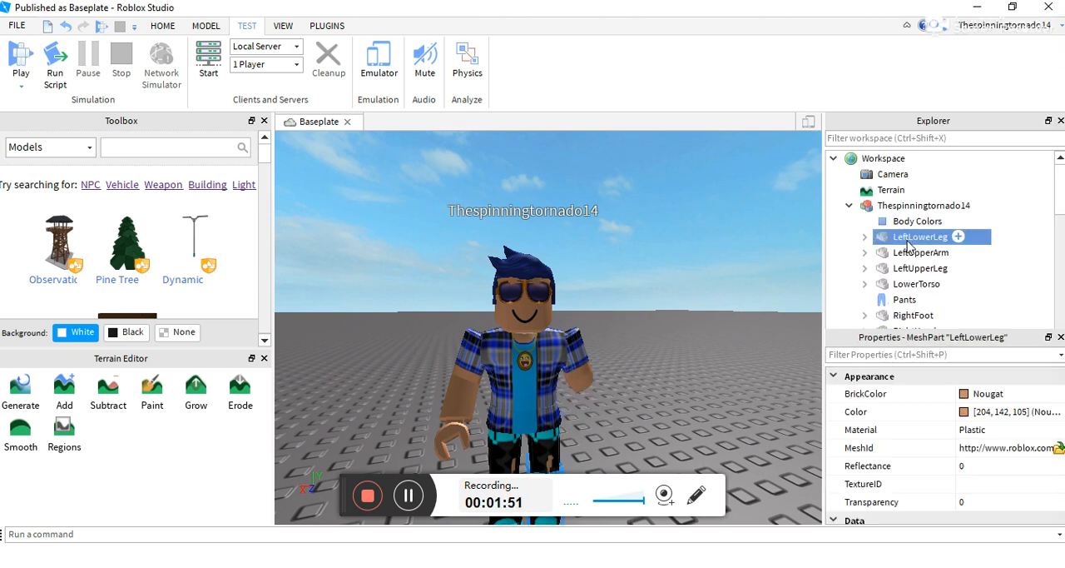
click(895, 76)
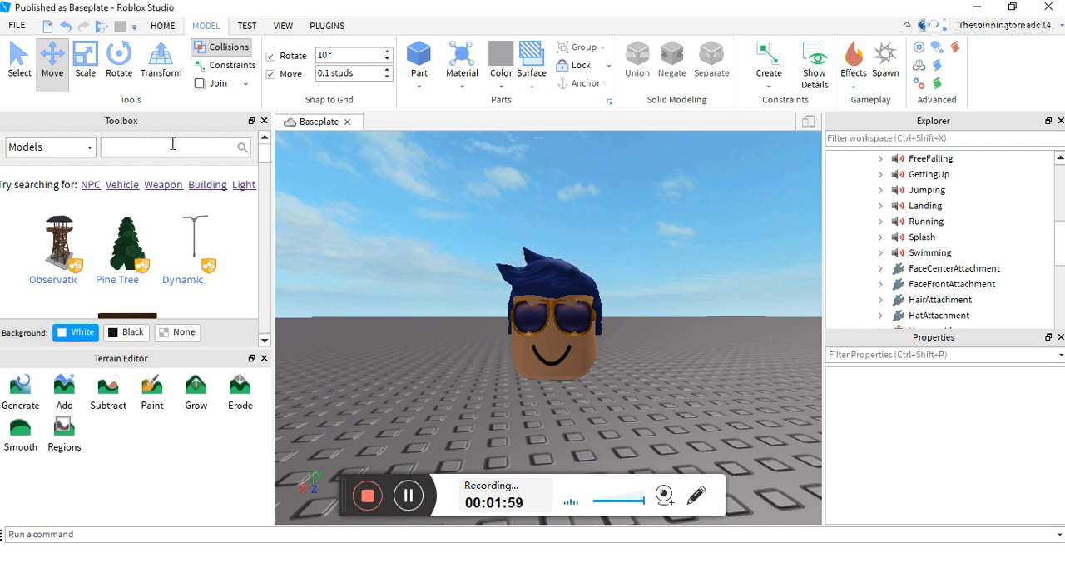
- Search the model library for "Green Screen" and insert the first result as the sky behind the head
click(403, 498)
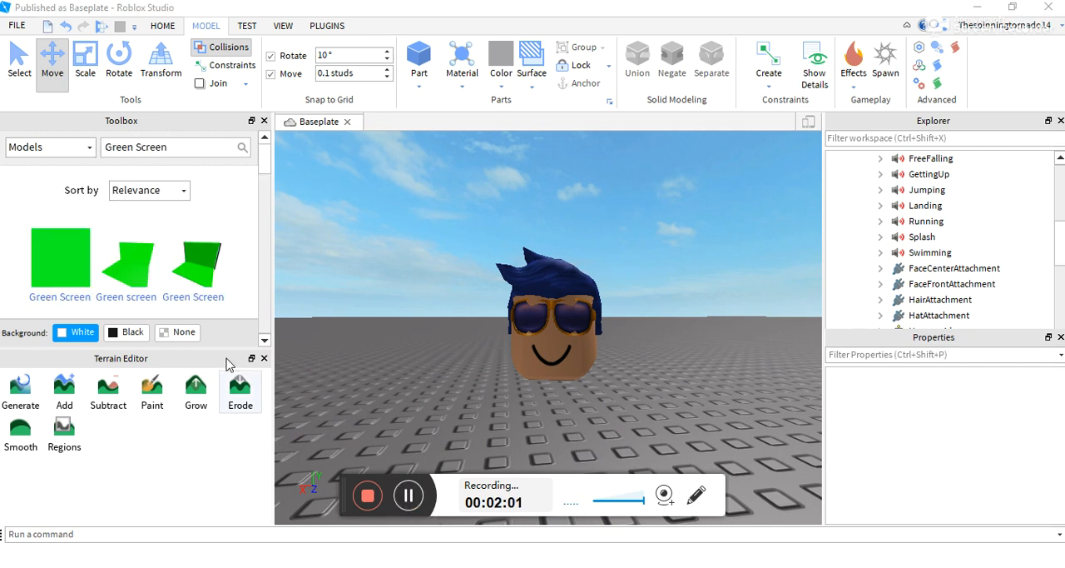
click(59, 270)
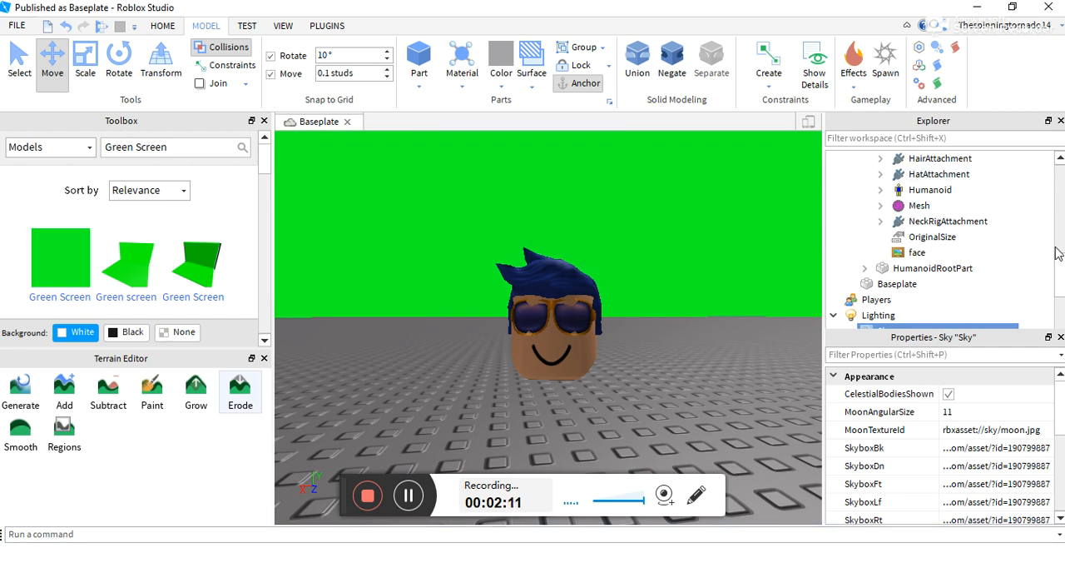
scroll(1061, 276, down, 3)
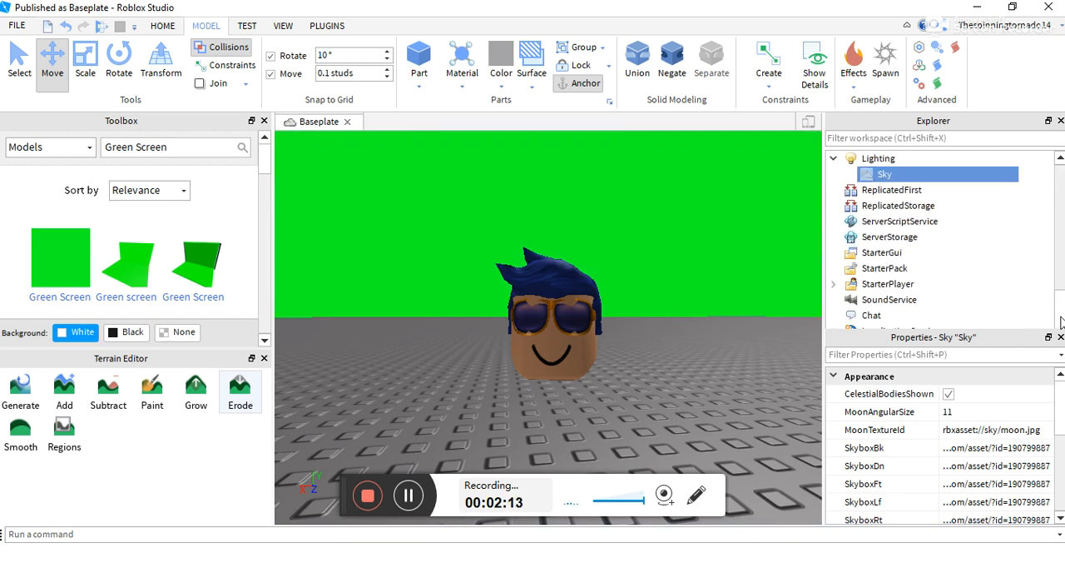
- Delete the Baseplate part from the Workspace
scroll(1049, 276, up, 2)
click(896, 253)
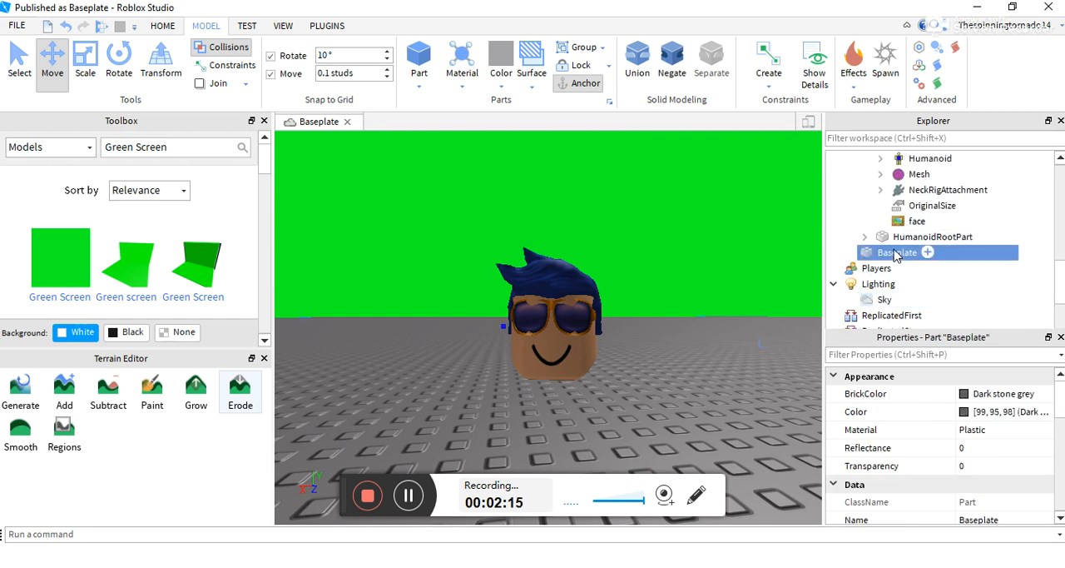
right_click(896, 253)
click(906, 77)
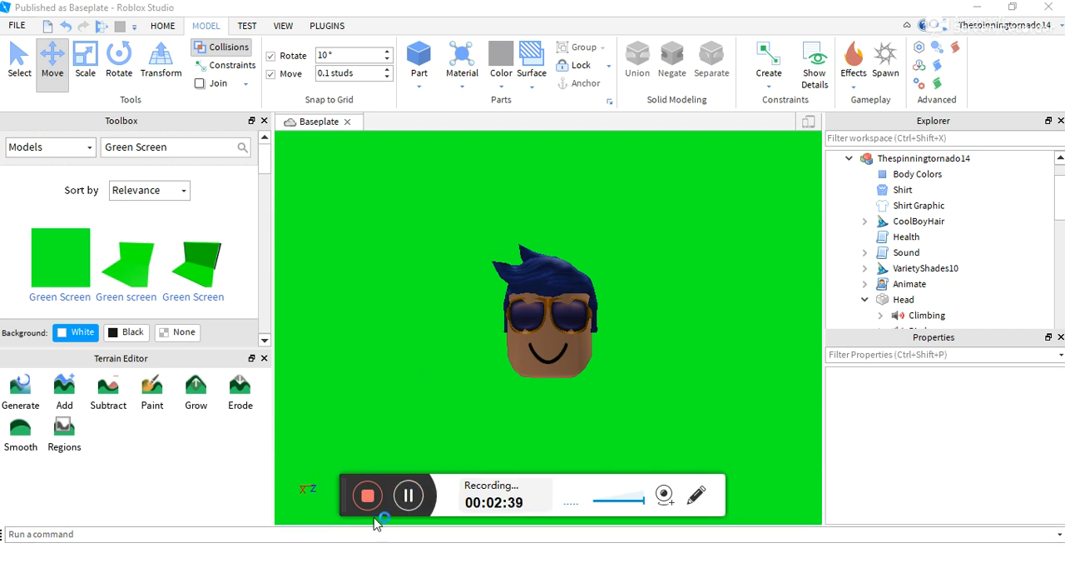
- Switch to Snipping Tool and capture a Rectangular Snip of the avatar's head with green background around it
click(408, 495)
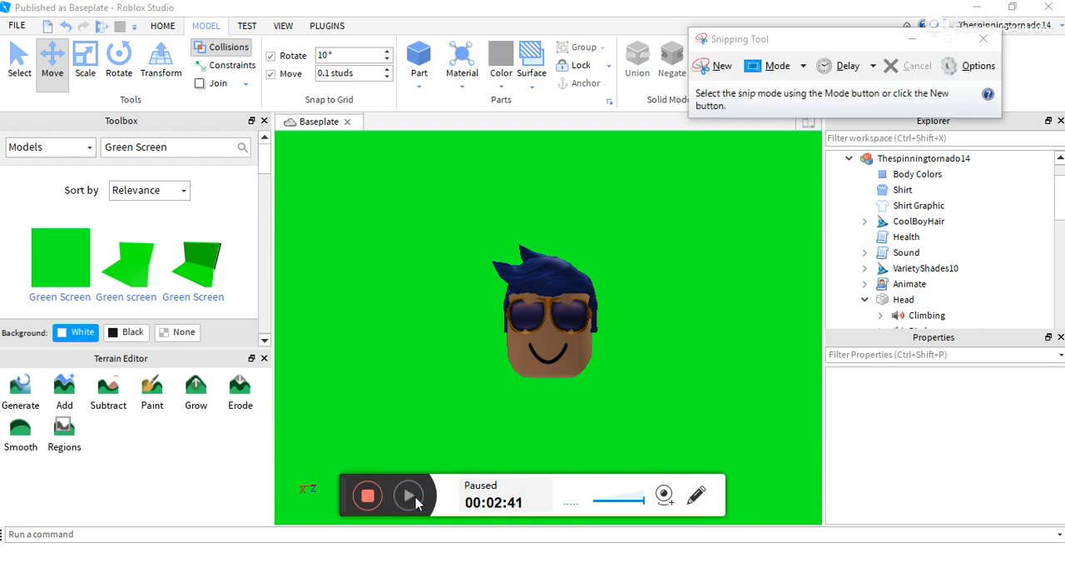
click(408, 495)
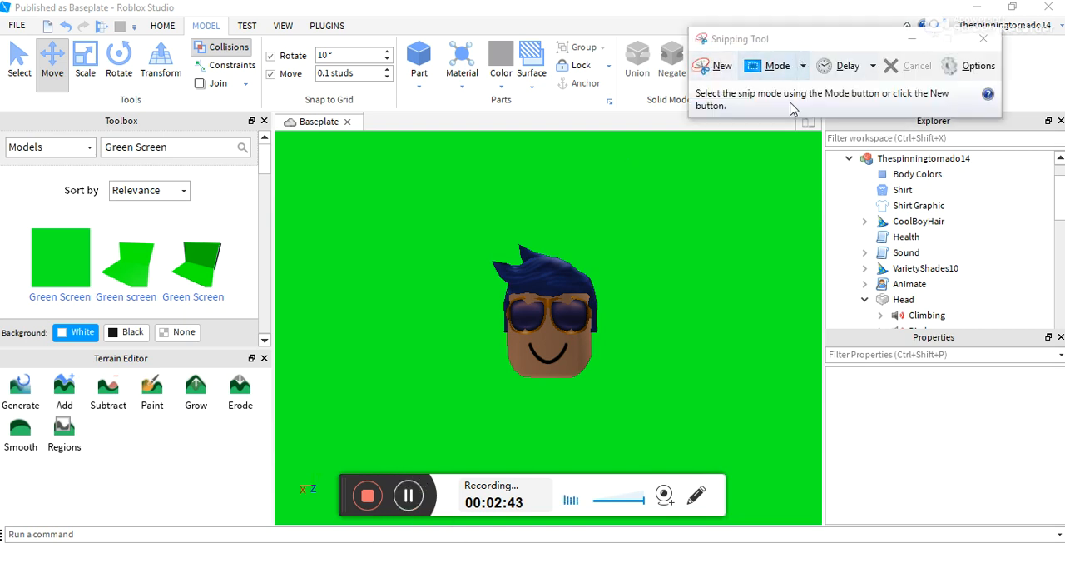
click(804, 70)
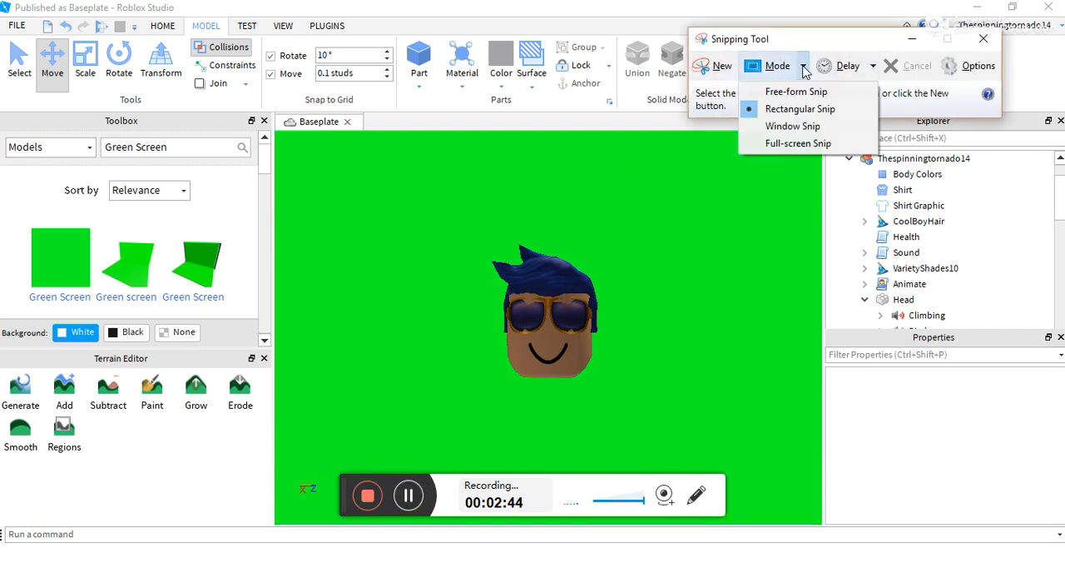
click(783, 112)
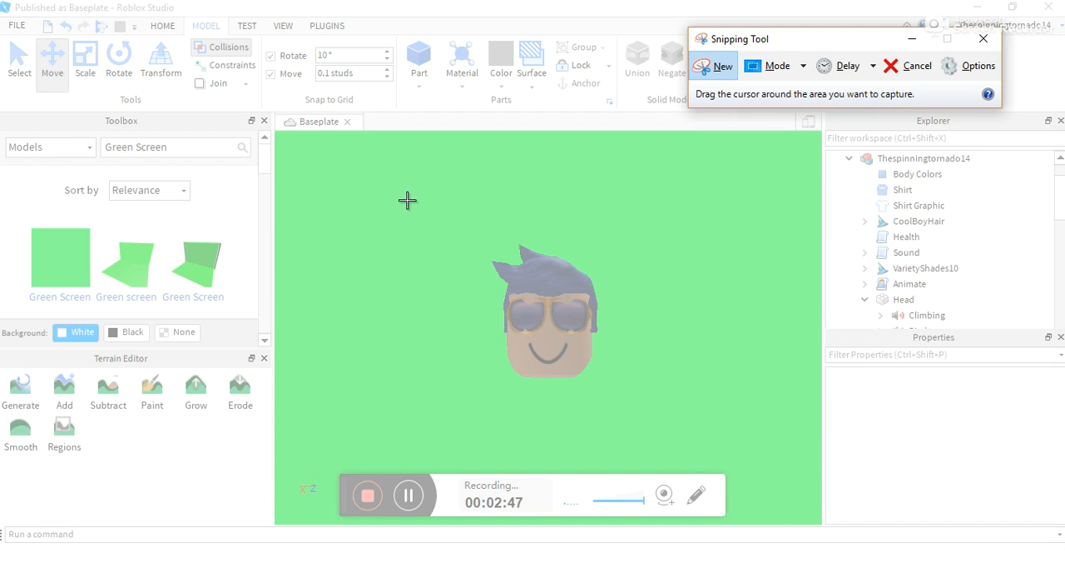
drag(402, 197, 697, 439)
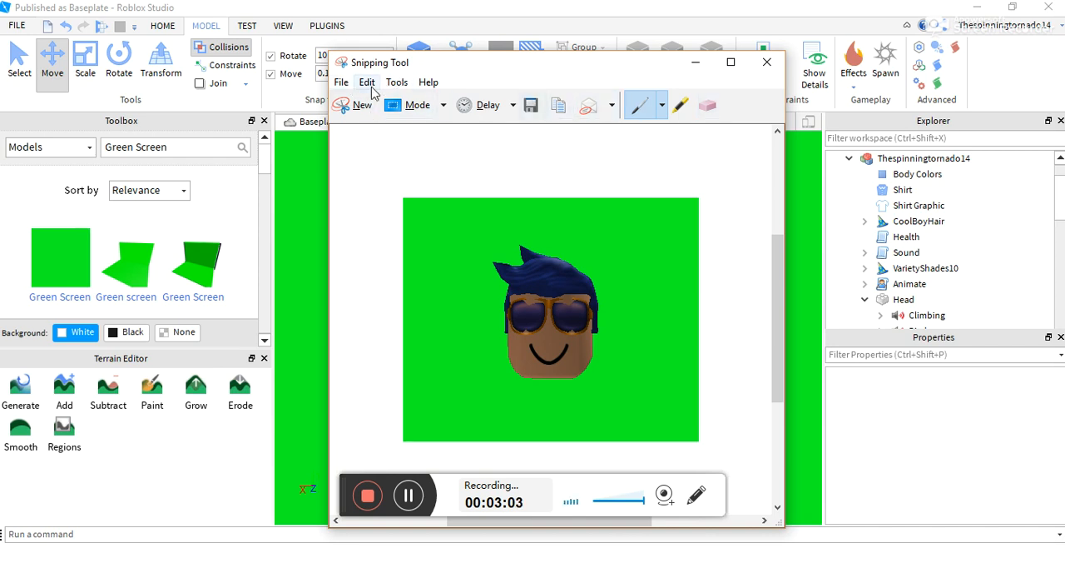
- Copy the snip of the head, switch to paint.net and paste it into the blank image
click(368, 82)
click(379, 101)
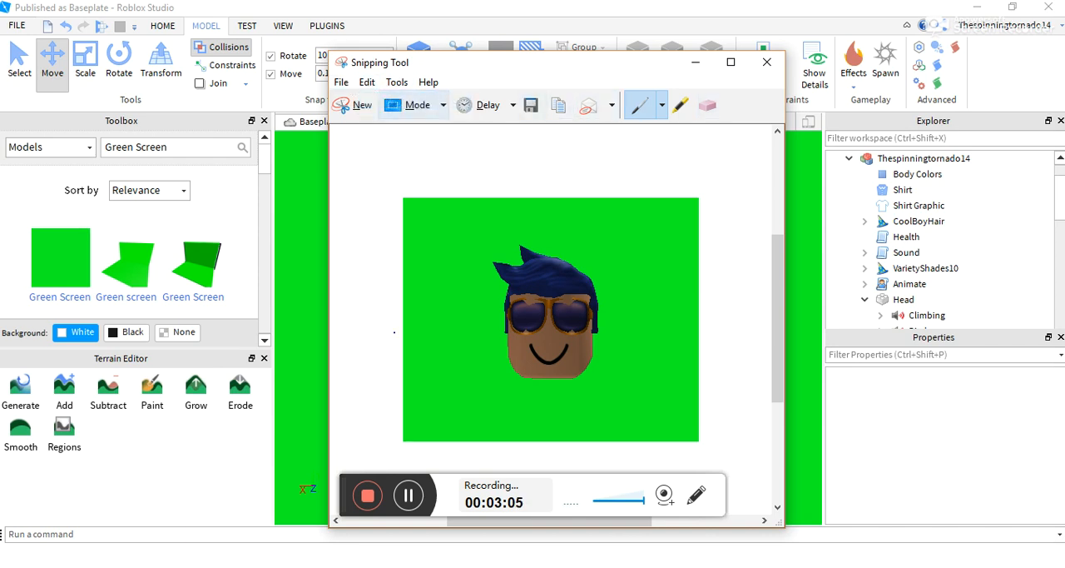
key(alt+Tab)
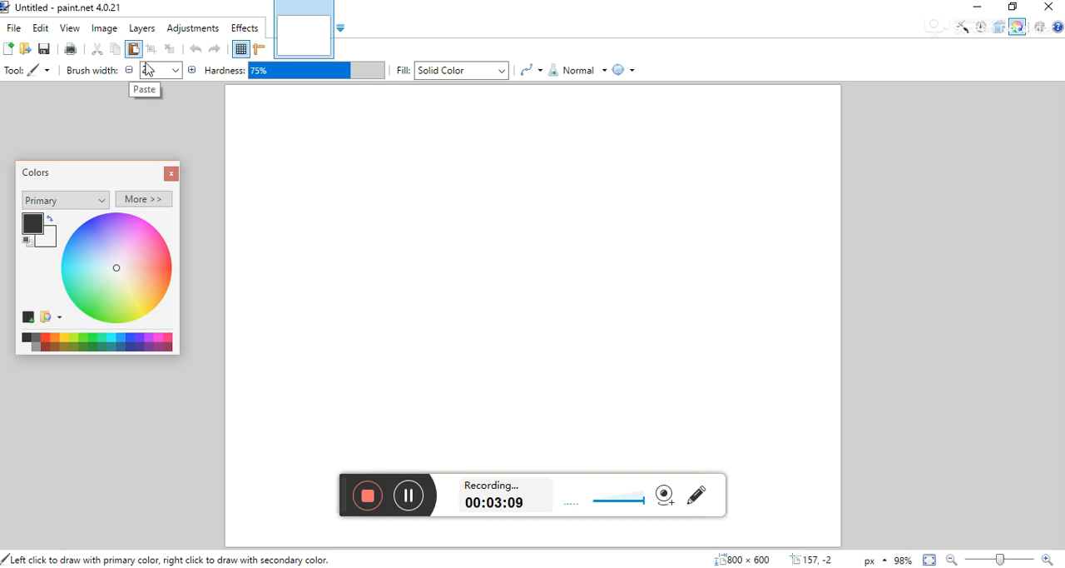
key(ctrl+v)
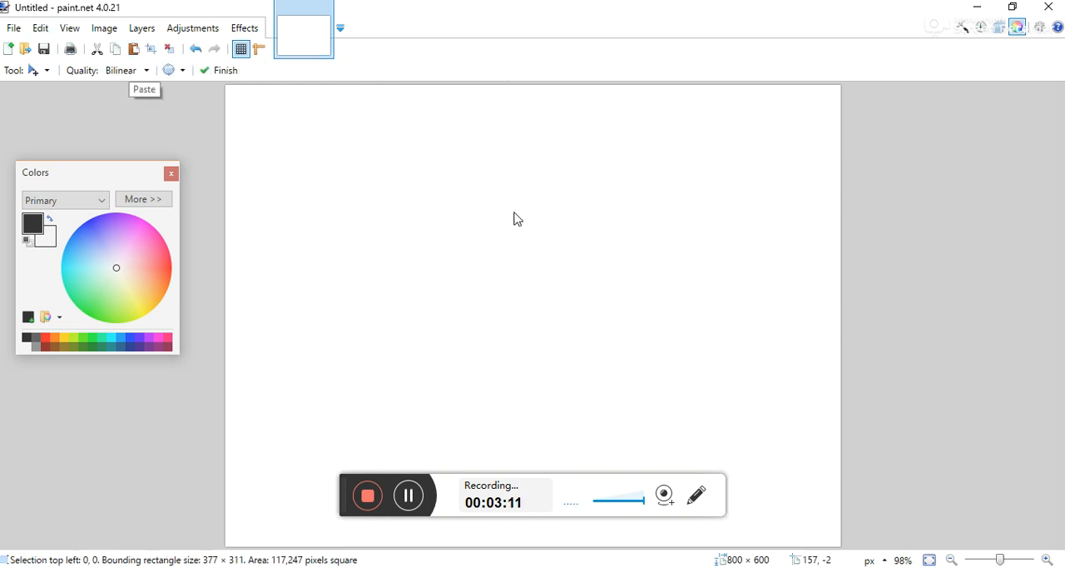
- Move the pasted snip away from the canvas corner and crop the image to its selection
drag(472, 260, 570, 322)
click(153, 52)
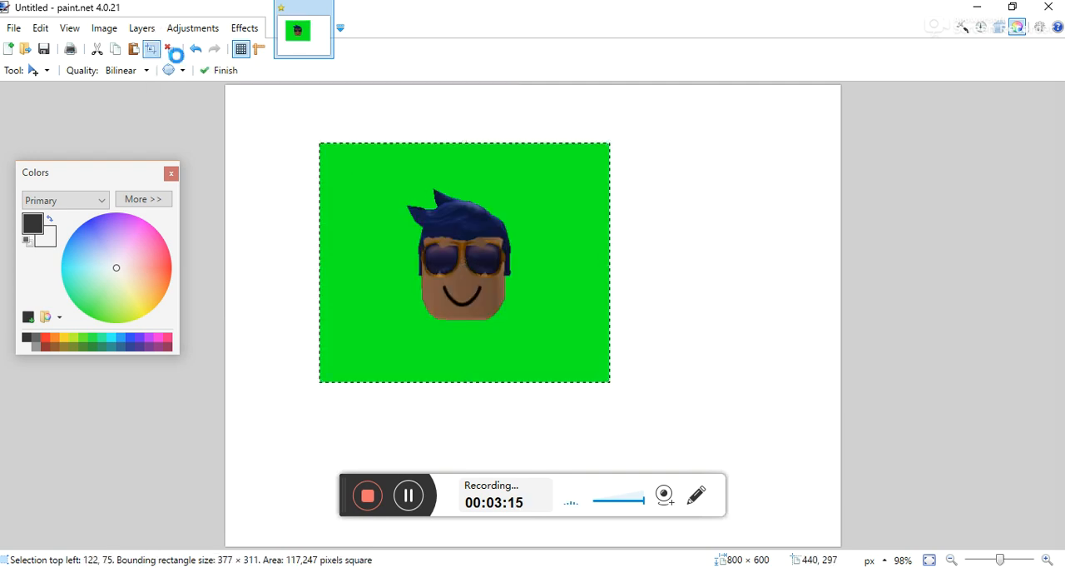
click(407, 496)
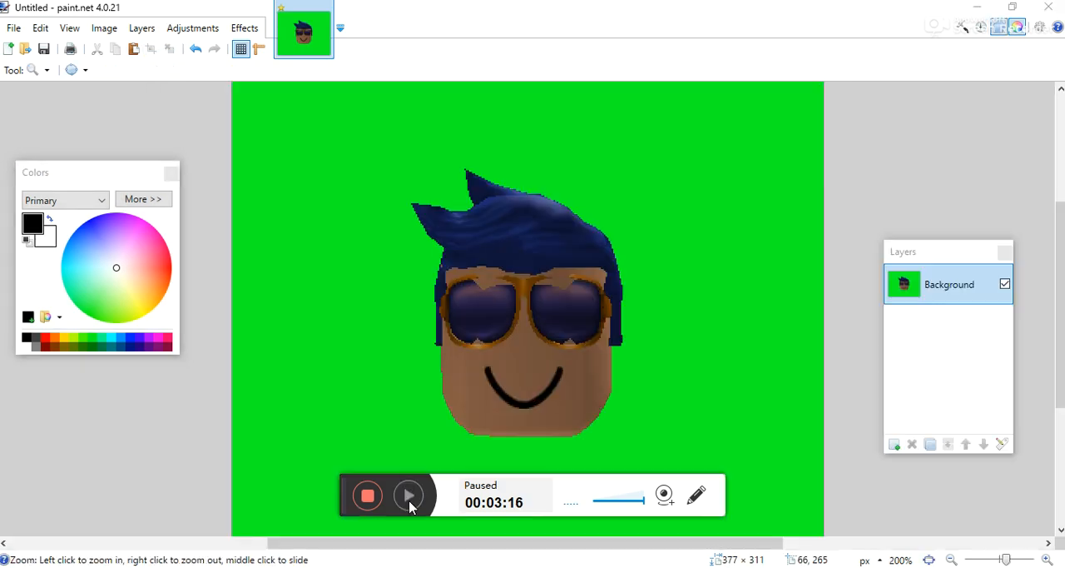
click(409, 503)
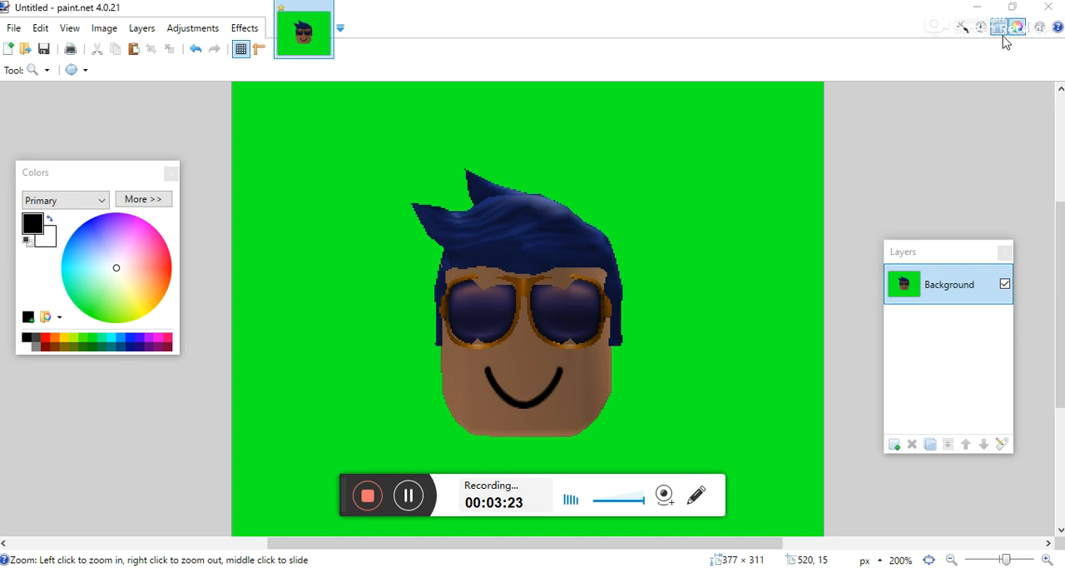
- Add a new layer and trace the outlines of the head, hair and sunglasses on it with a black Line / Curve, brush width 2
click(895, 444)
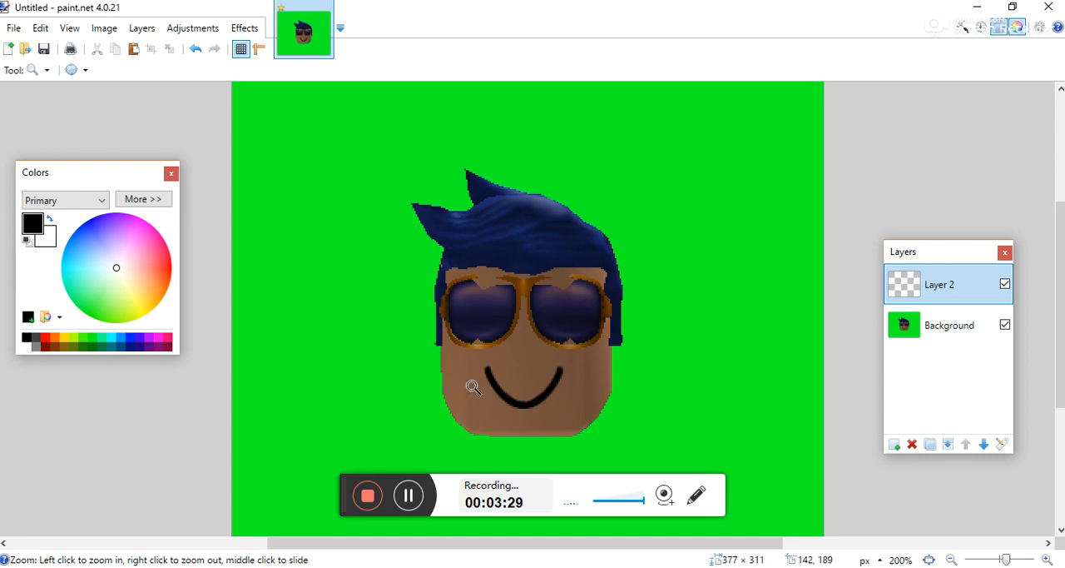
click(408, 495)
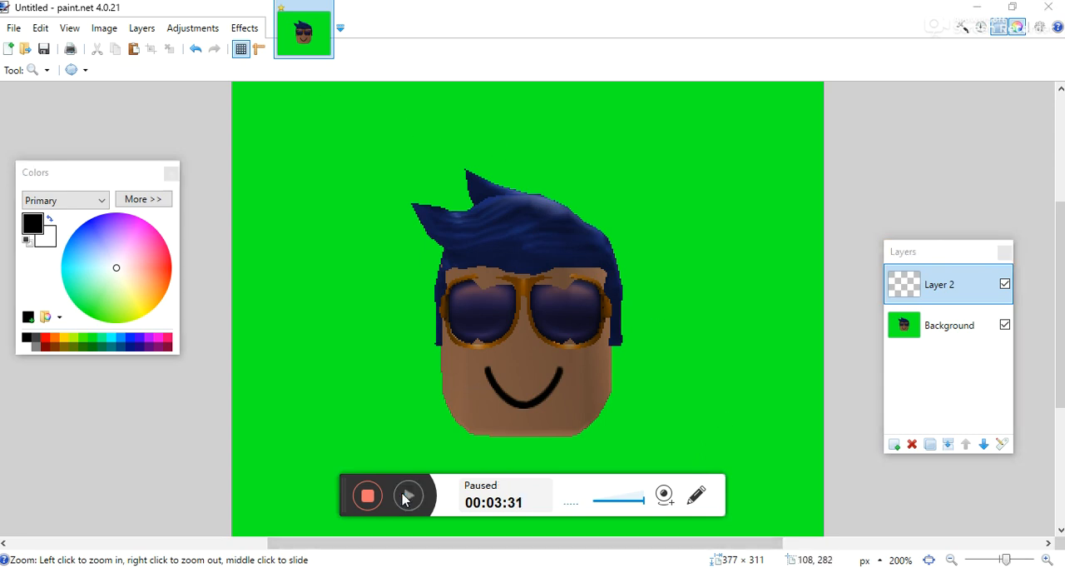
click(408, 495)
click(47, 70)
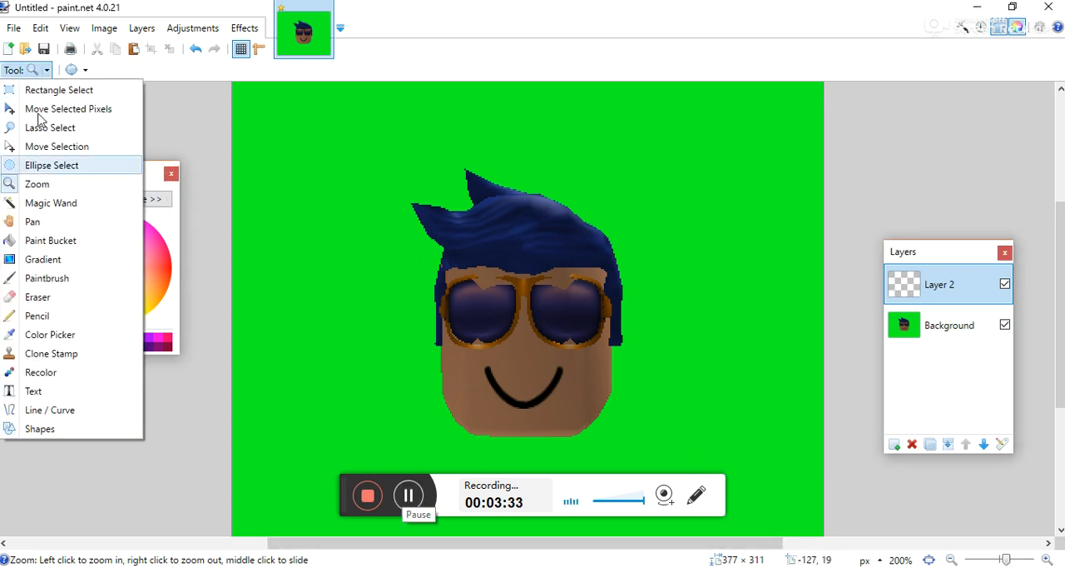
click(38, 411)
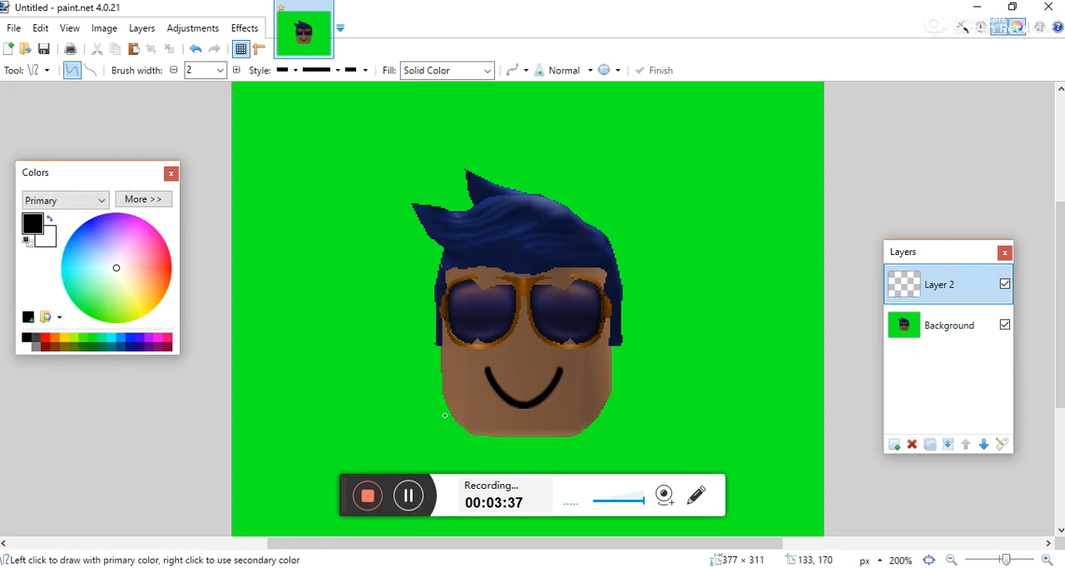
mouse_move(441, 343)
mouse_down()
mouse_move(471, 435)
mouse_move(450, 412)
mouse_up()
drag(452, 372, 441, 373)
key(Return)
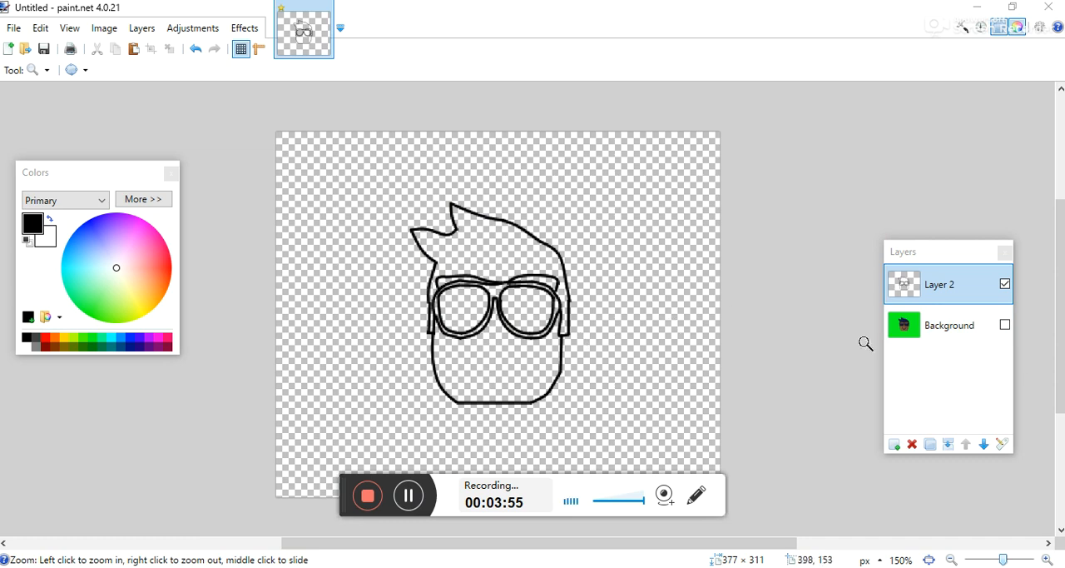
- Show the Background layer beneath the traced outline for comparison and hide it again
click(1005, 325)
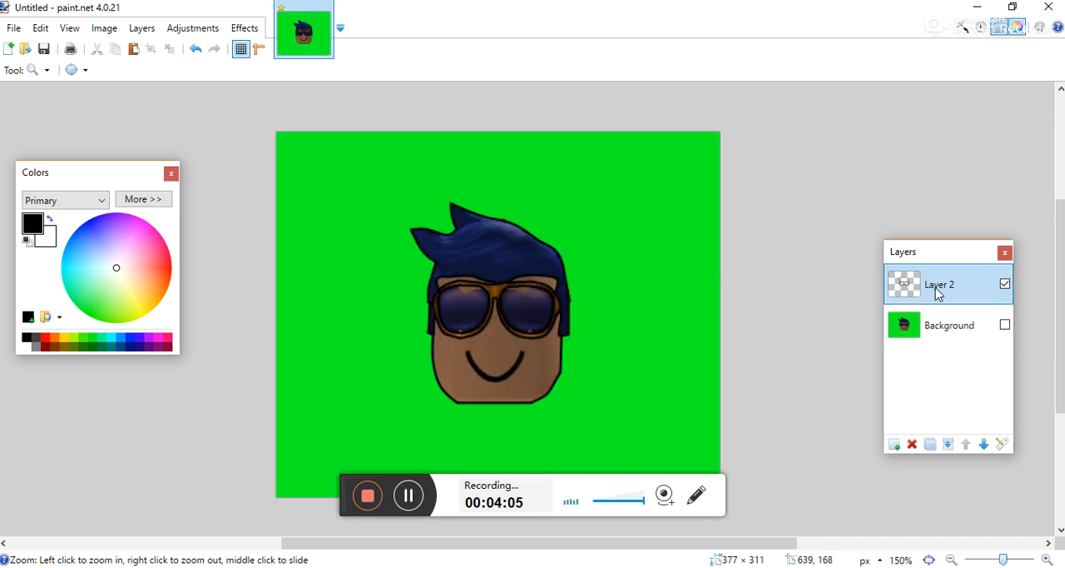
key(ctrl+z)
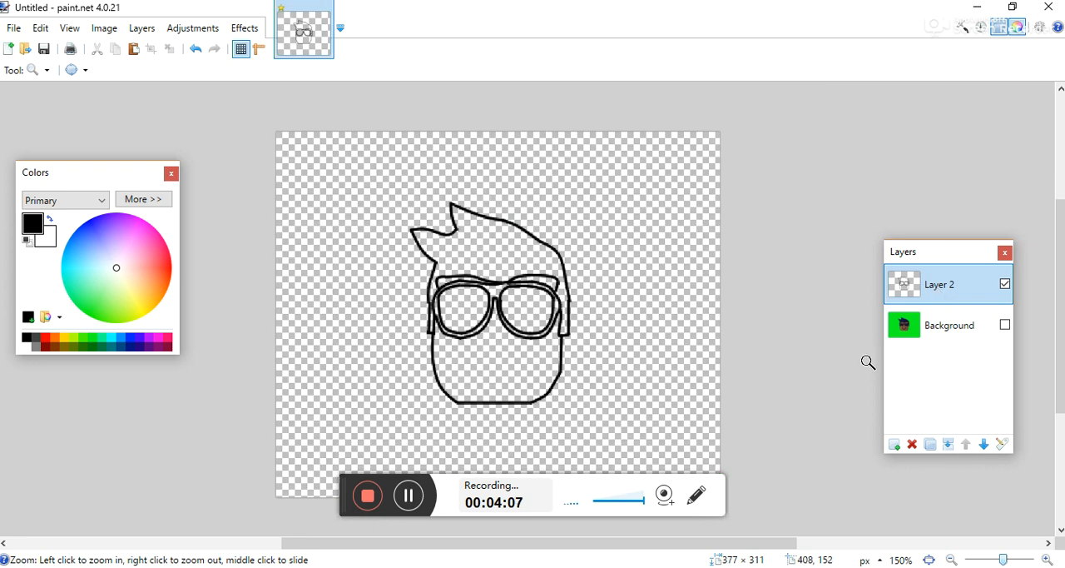
click(408, 495)
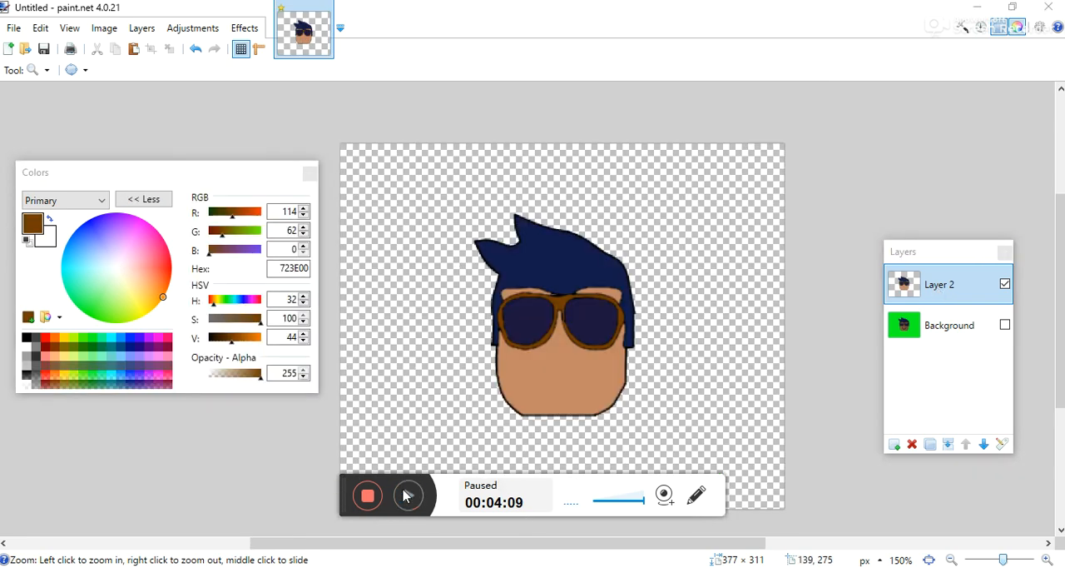
click(408, 495)
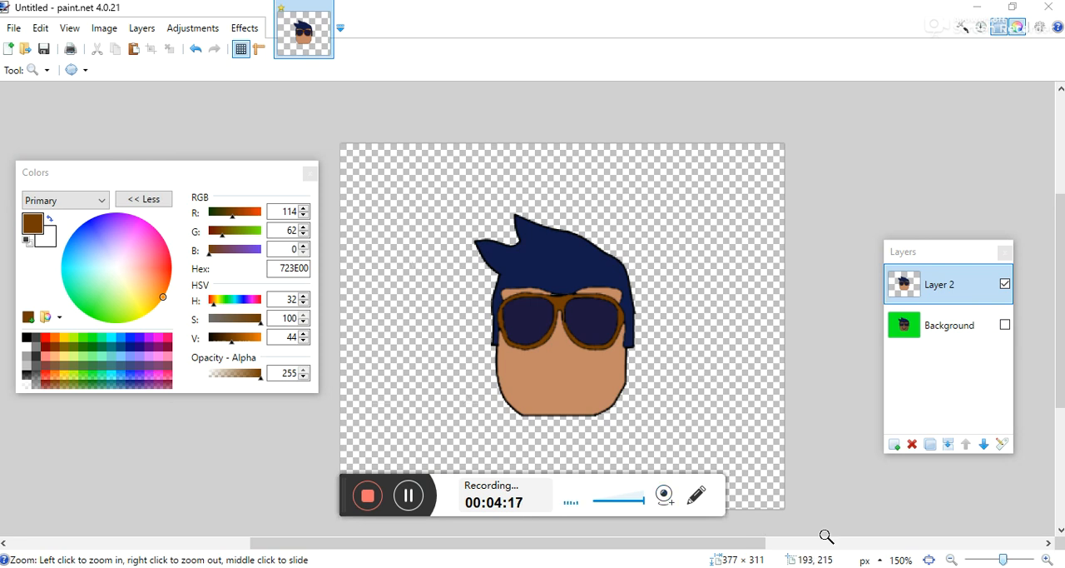
- Switch to Photos to view My ROBLOX Avatar Icon.png as a reference and return to paint.net
click(556, 566)
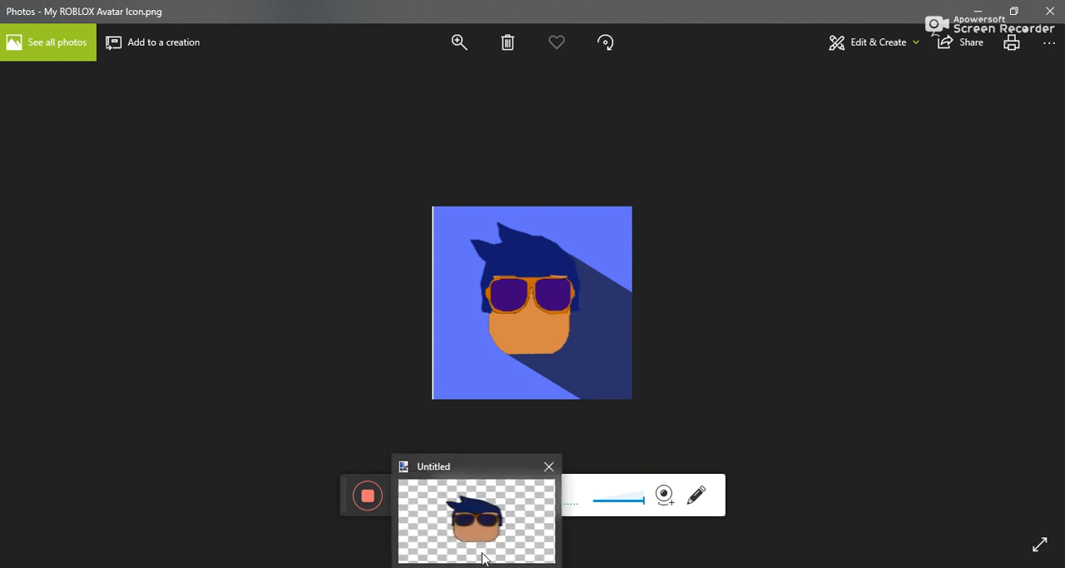
click(483, 558)
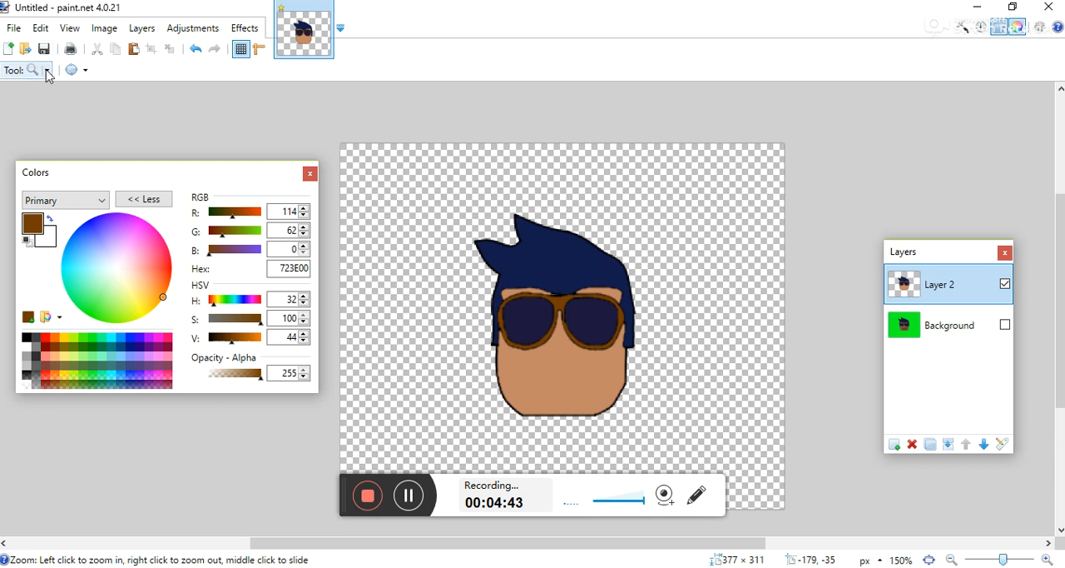
click(417, 505)
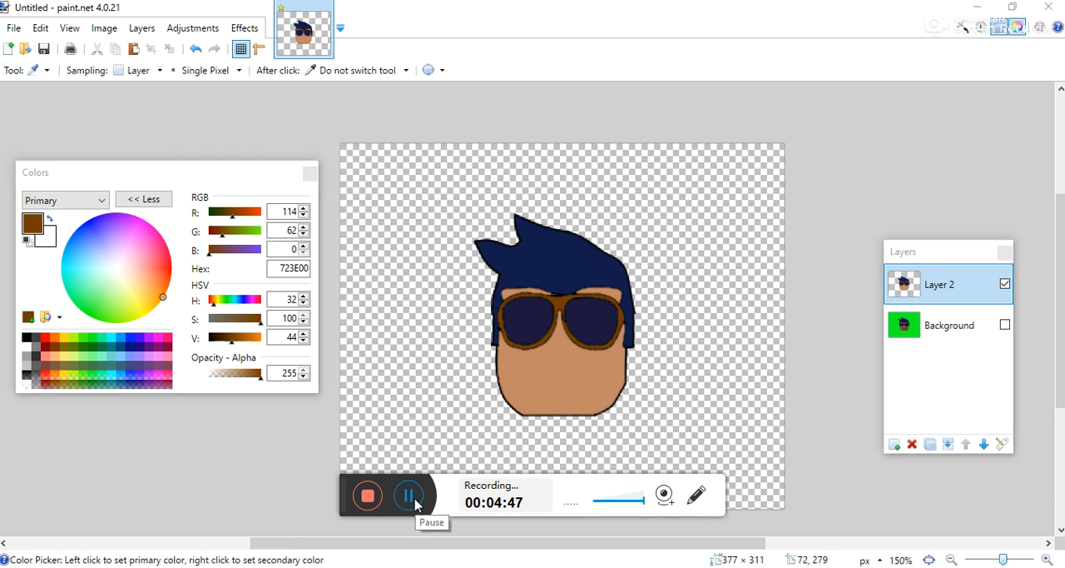
click(416, 501)
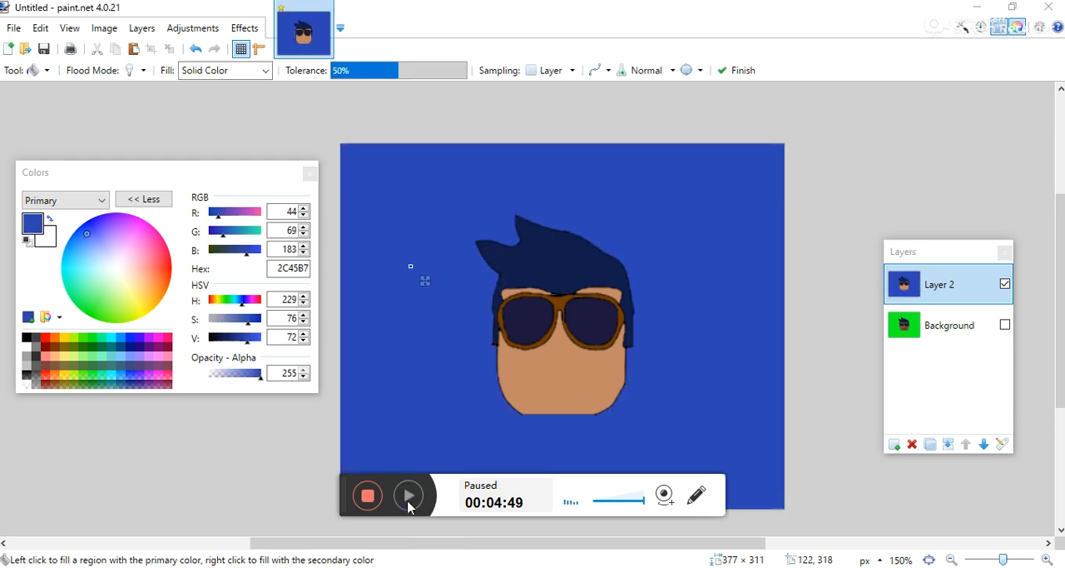
click(409, 495)
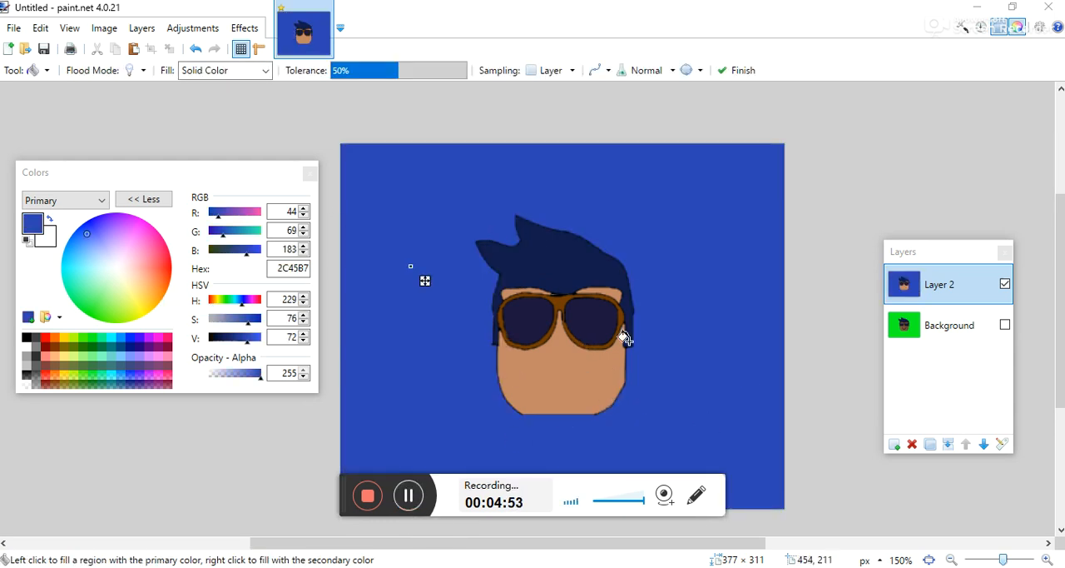
- Draw two diagonal shadow lines in darker blue 213489 from the hair and the chin past the canvas edge with Line / Curve
click(47, 71)
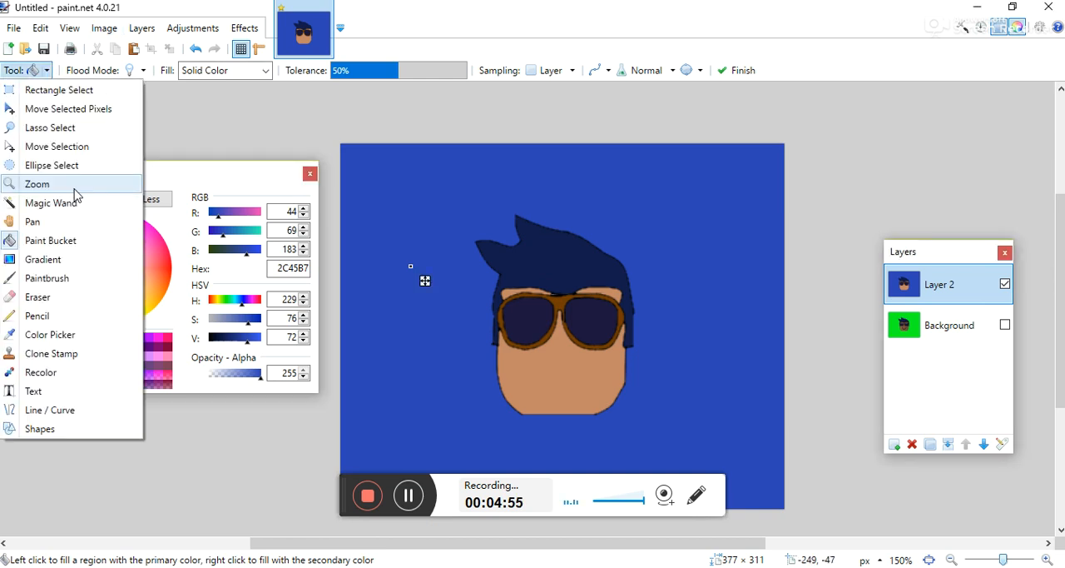
click(57, 413)
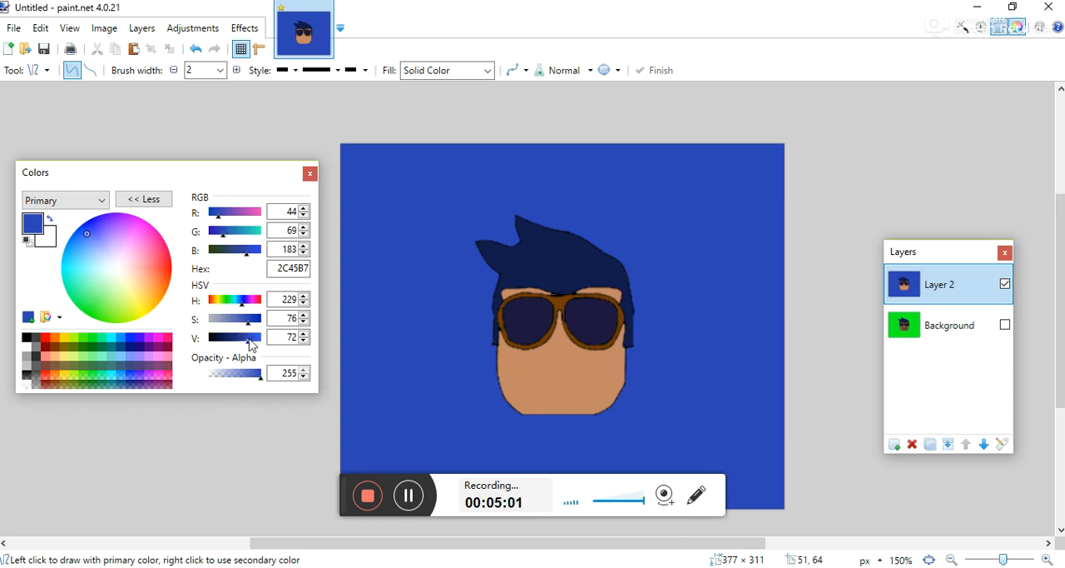
drag(241, 340, 236, 341)
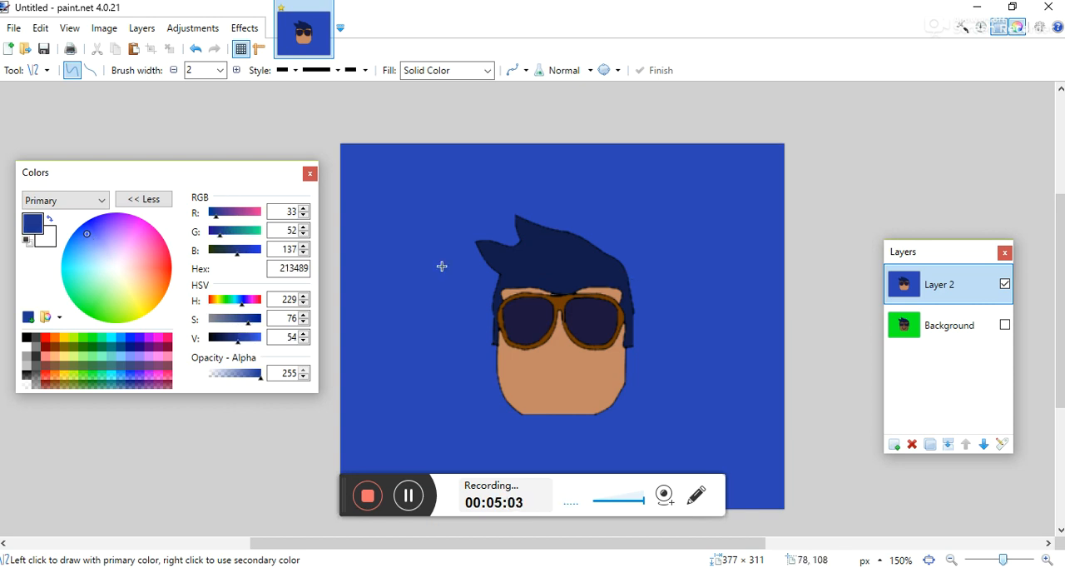
mouse_move(621, 261)
mouse_down()
mouse_move(737, 333)
mouse_move(790, 388)
mouse_up()
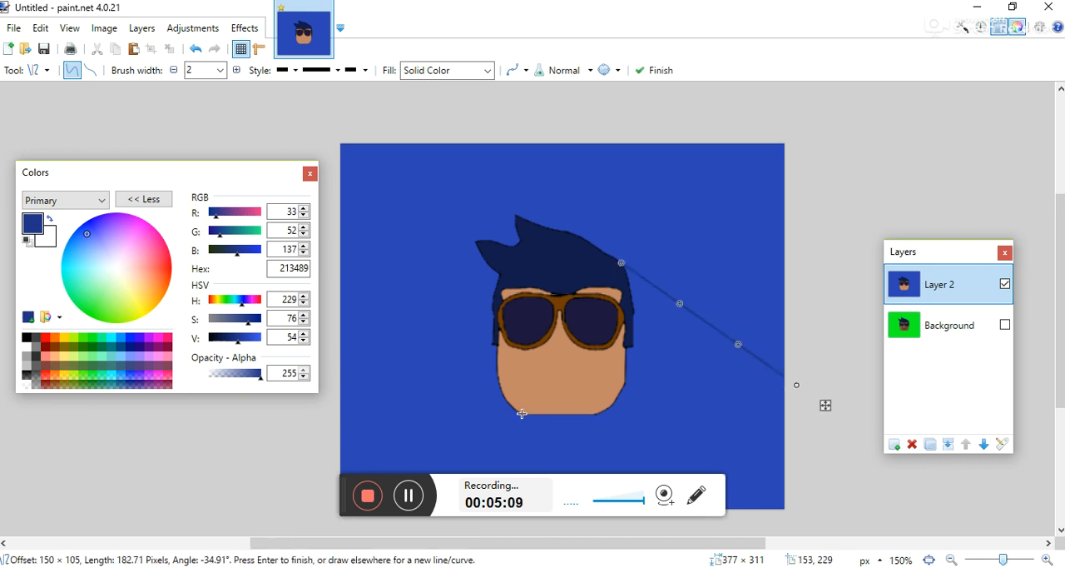
mouse_move(522, 413)
mouse_down()
mouse_move(769, 526)
mouse_move(788, 564)
mouse_up()
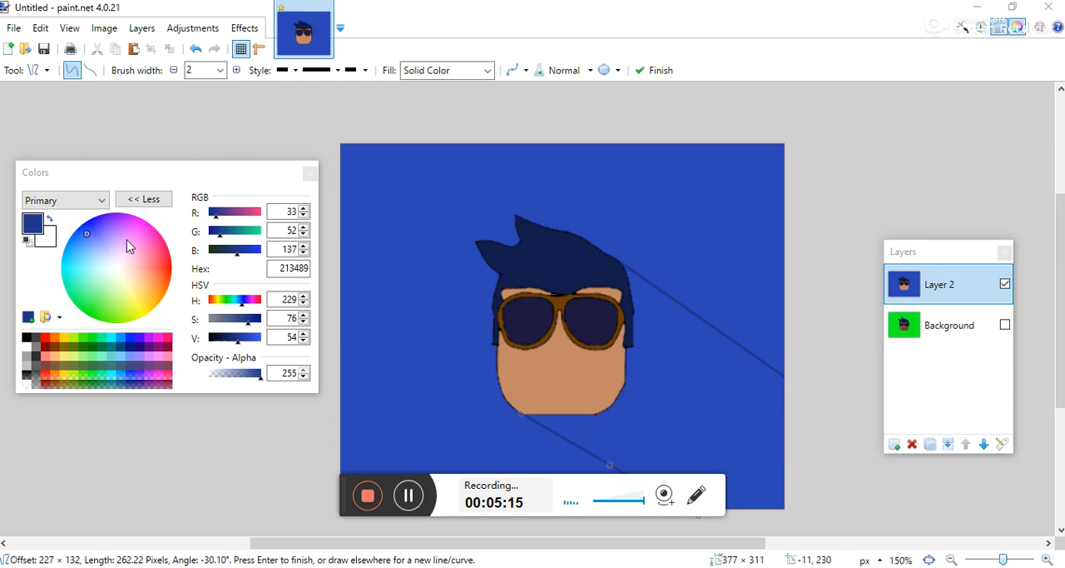
- Try to fill the area between the shadow lines with blue 213489 using the Paint Bucket at 50% tolerance, and undo the fill
click(46, 72)
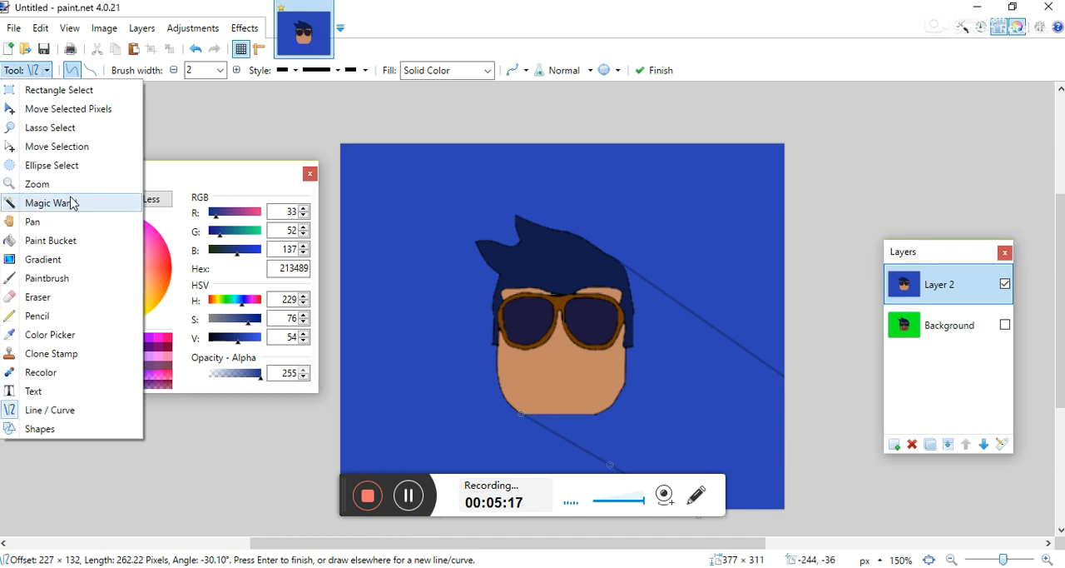
click(49, 240)
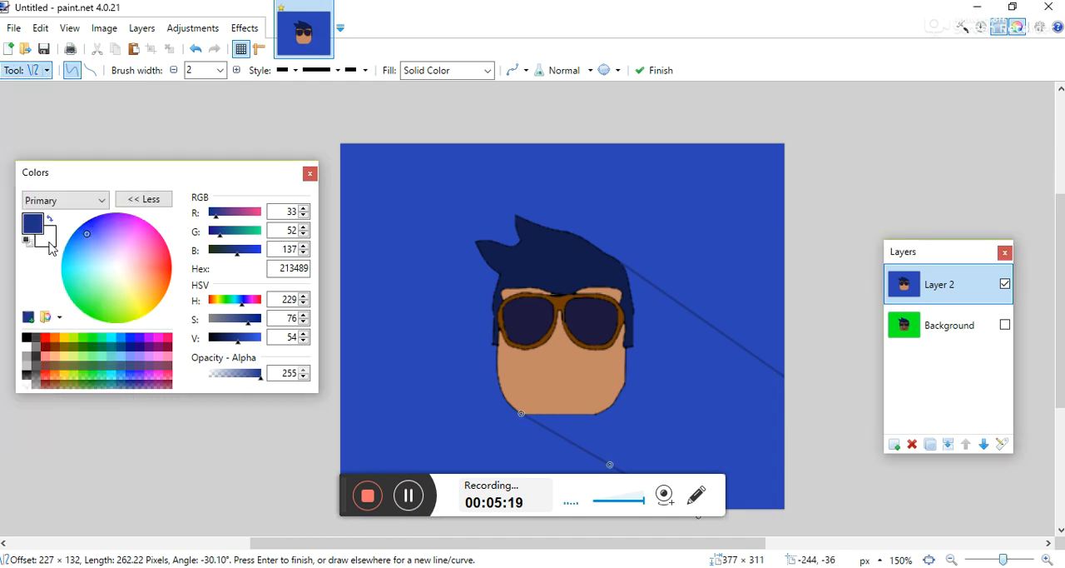
click(697, 379)
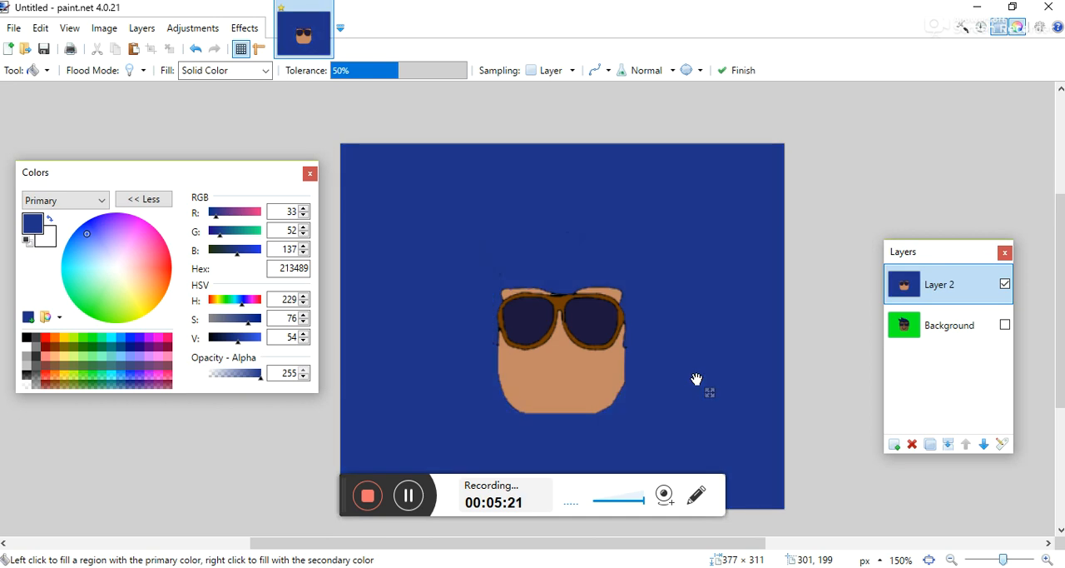
key(ctrl+z)
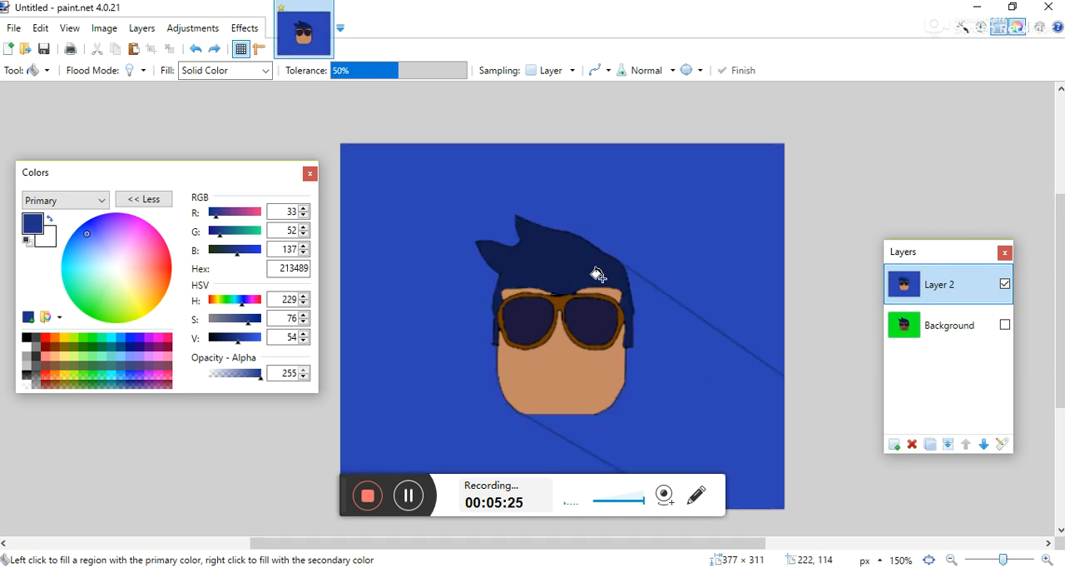
click(409, 494)
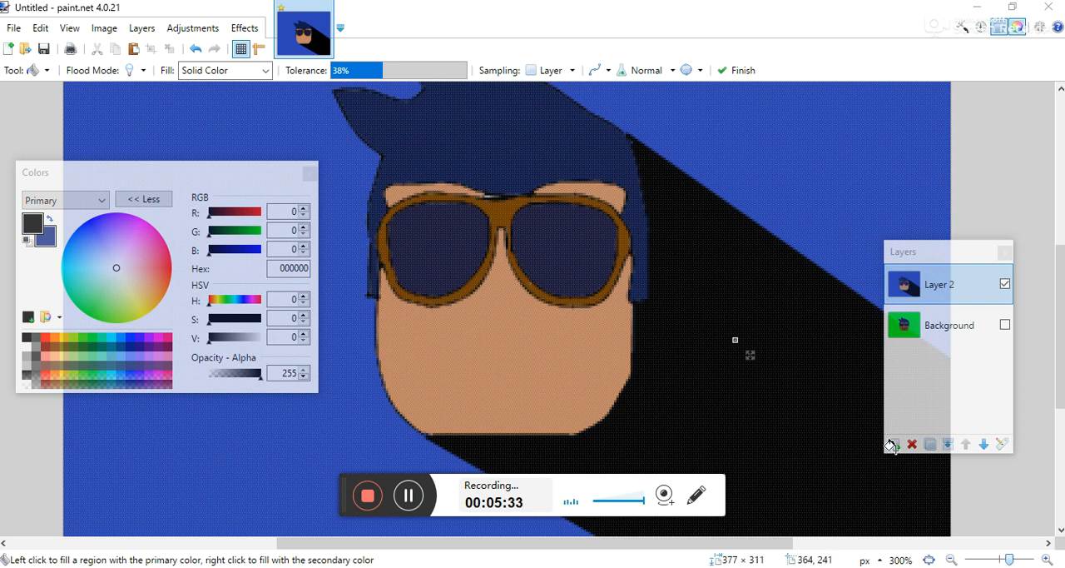
- Fill the shadow area beside the head with black using the Paint Bucket at 38% tolerance
key(F7)
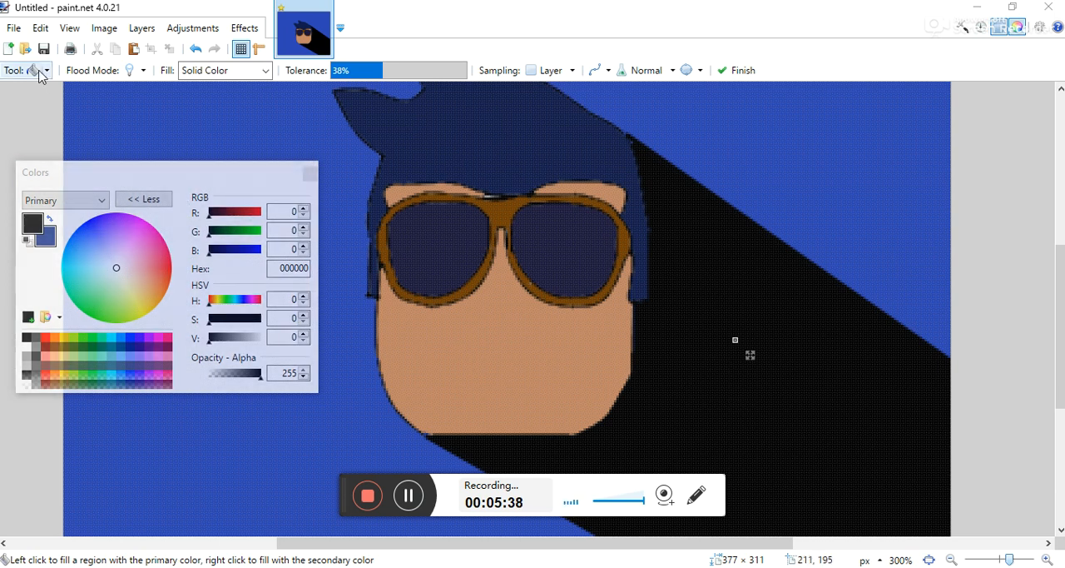
click(51, 219)
click(51, 220)
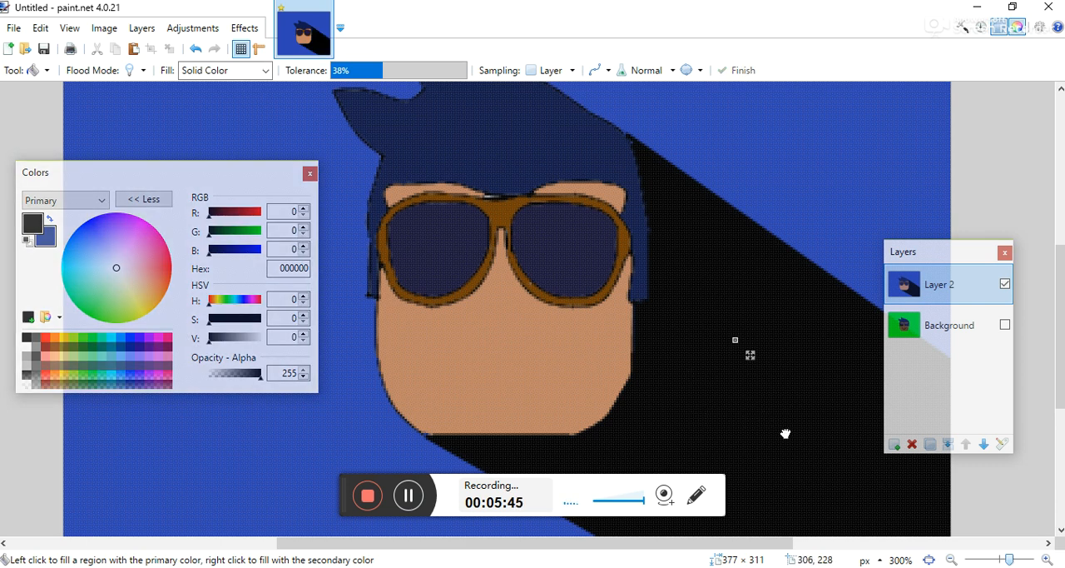
click(784, 431)
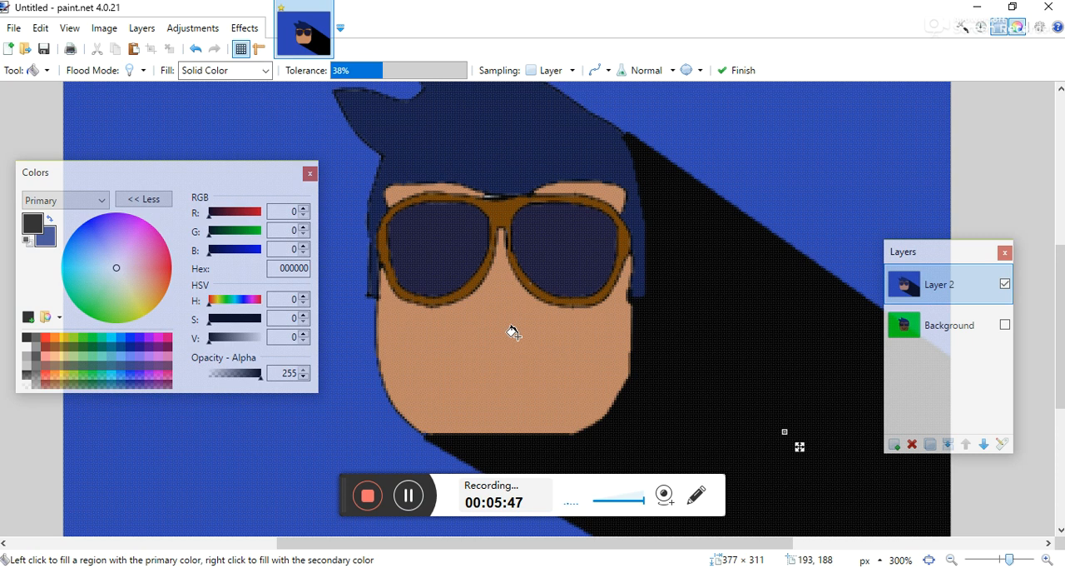
key(Return)
click(409, 495)
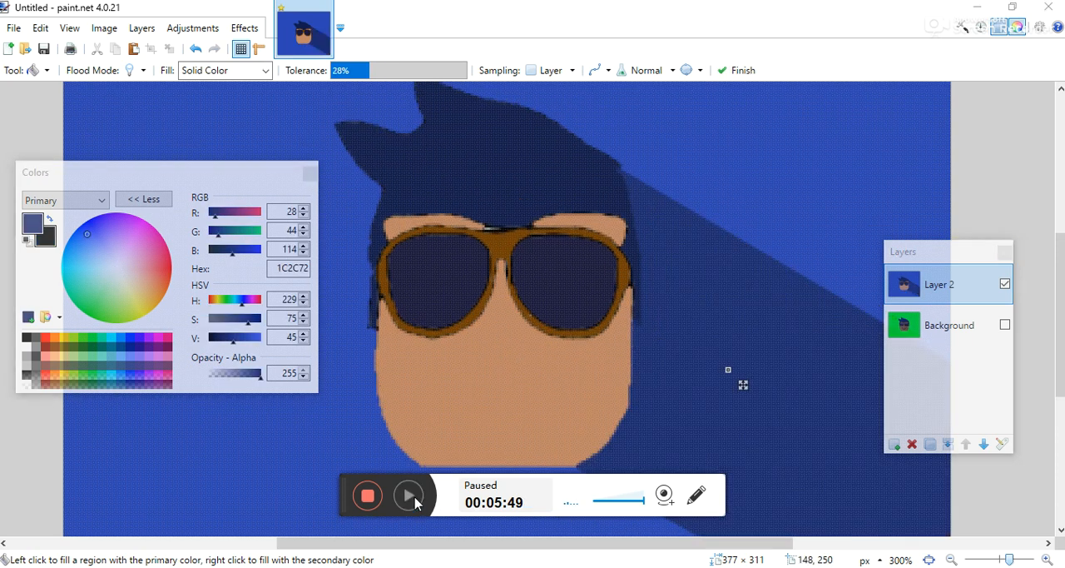
click(409, 495)
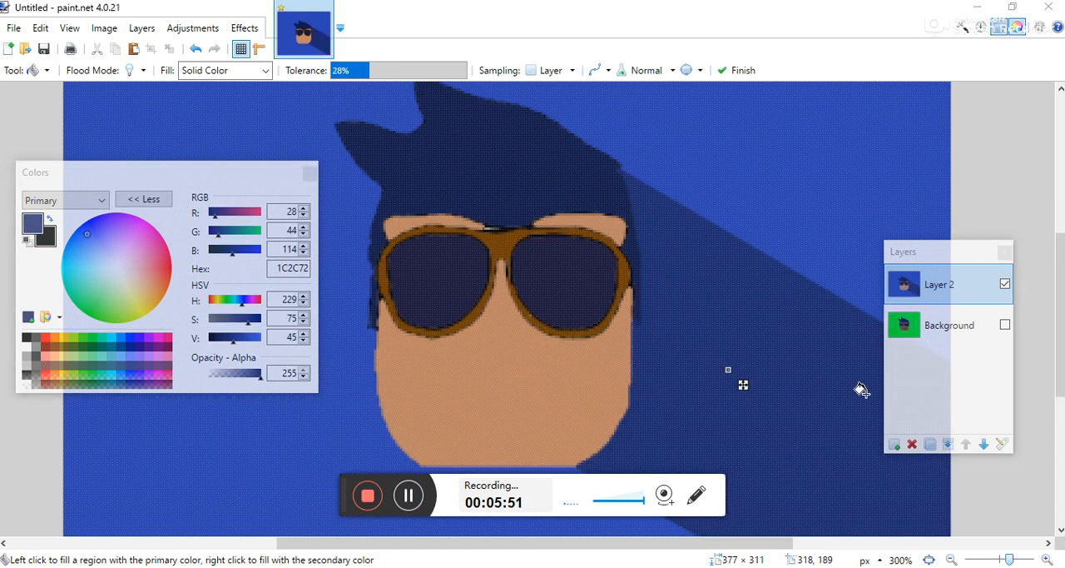
- Close and reopen the Layers window, and delete the green Background layer
click(1005, 252)
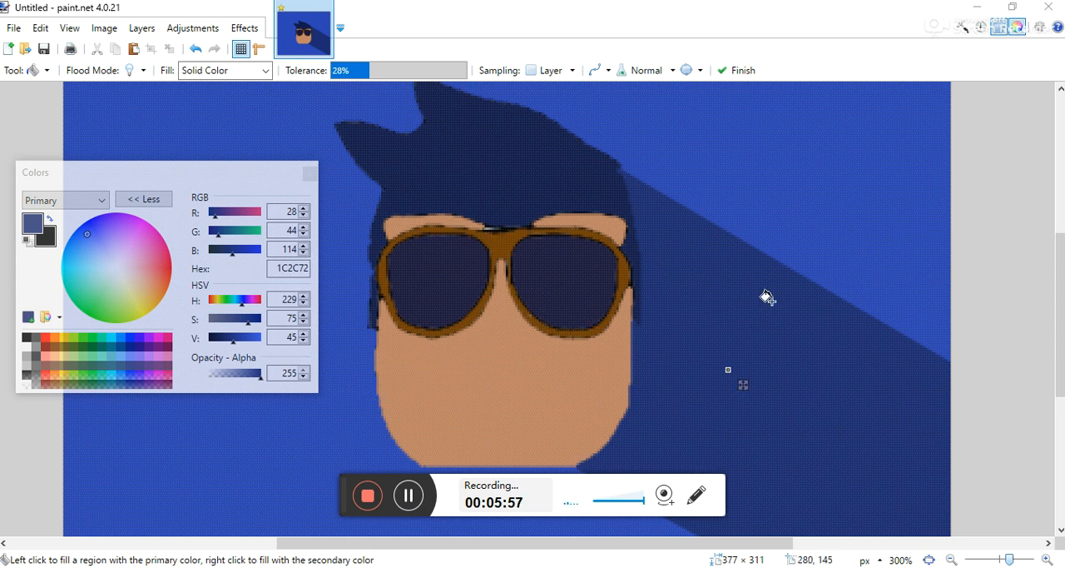
click(999, 28)
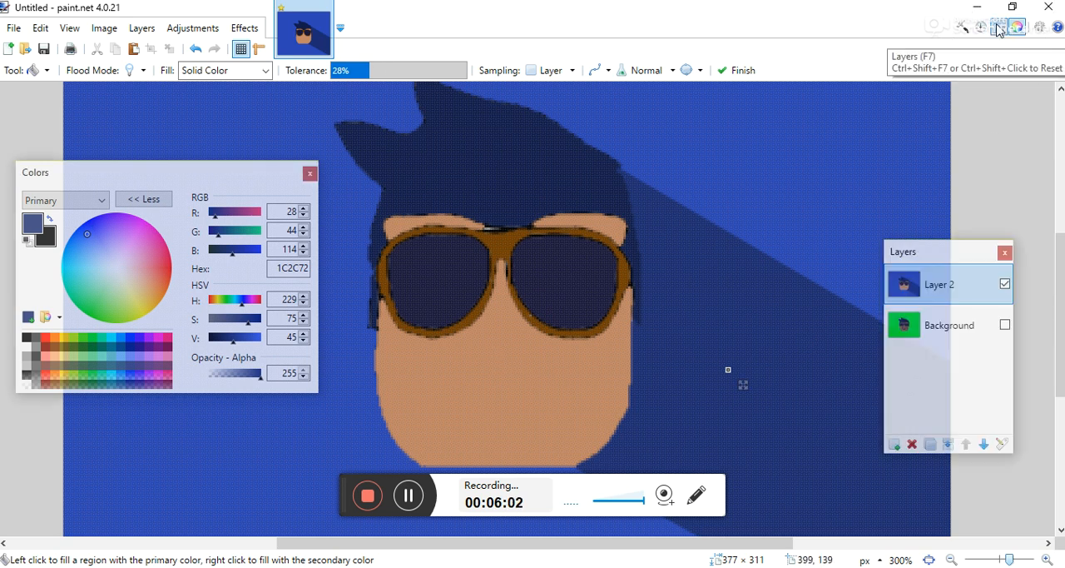
click(953, 340)
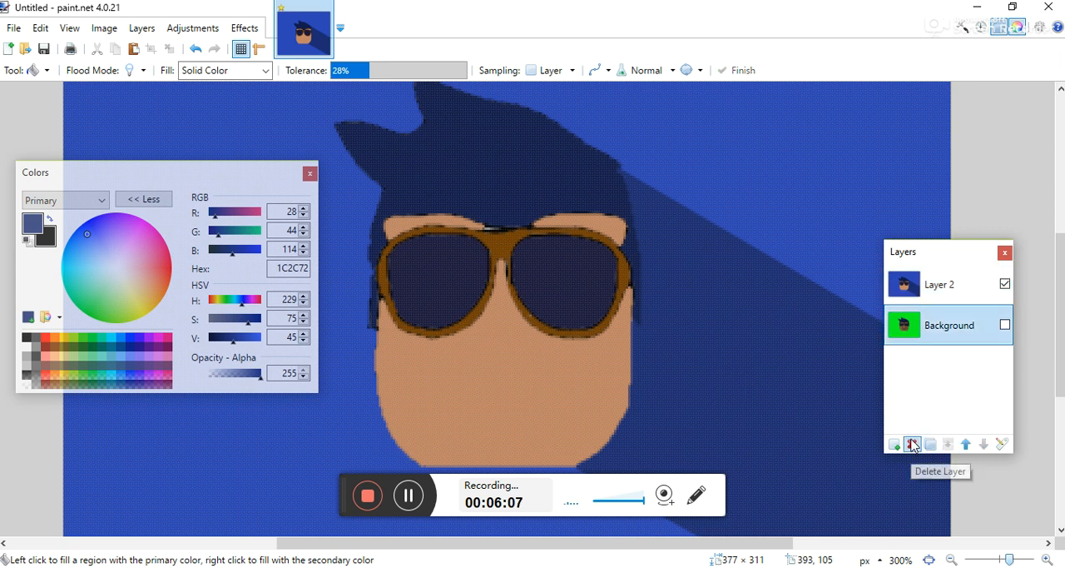
click(913, 445)
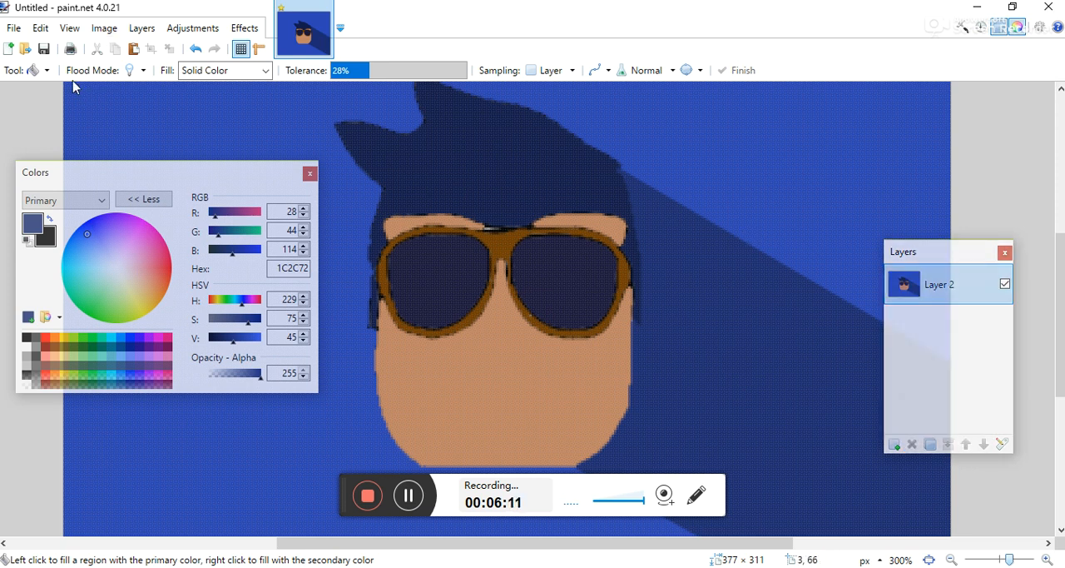
scroll(1061, 246, up, 3)
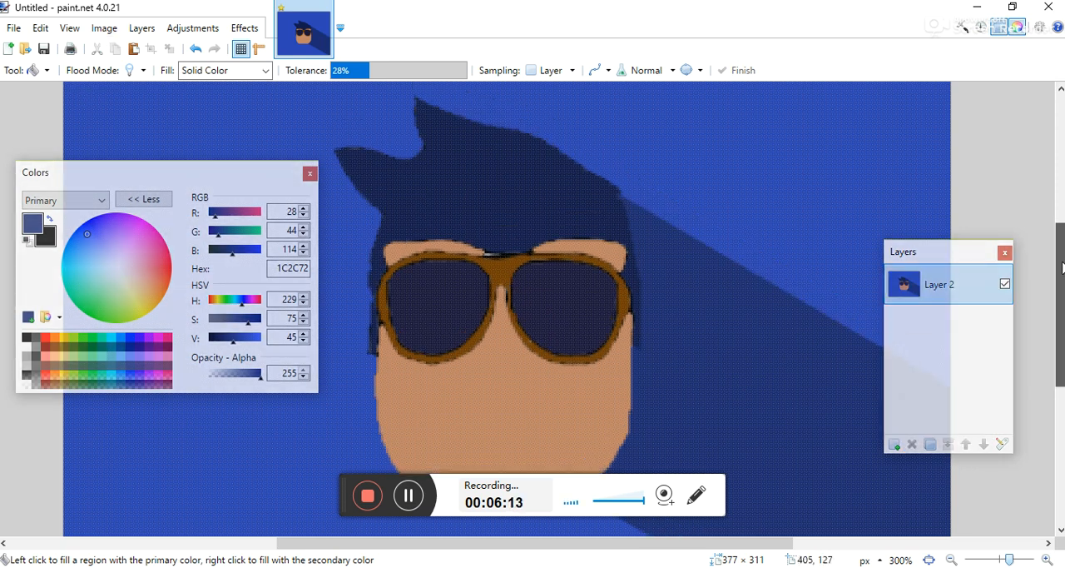
scroll(1061, 239, down, 3)
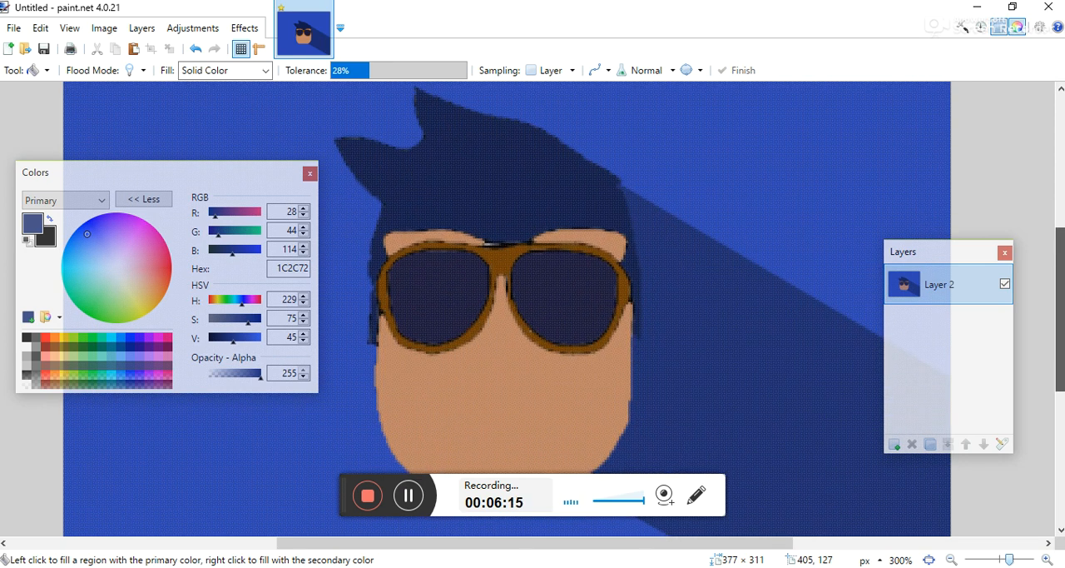
mouse_move(1062, 268)
mouse_down()
mouse_move(1061, 287)
mouse_move(1061, 270)
mouse_up()
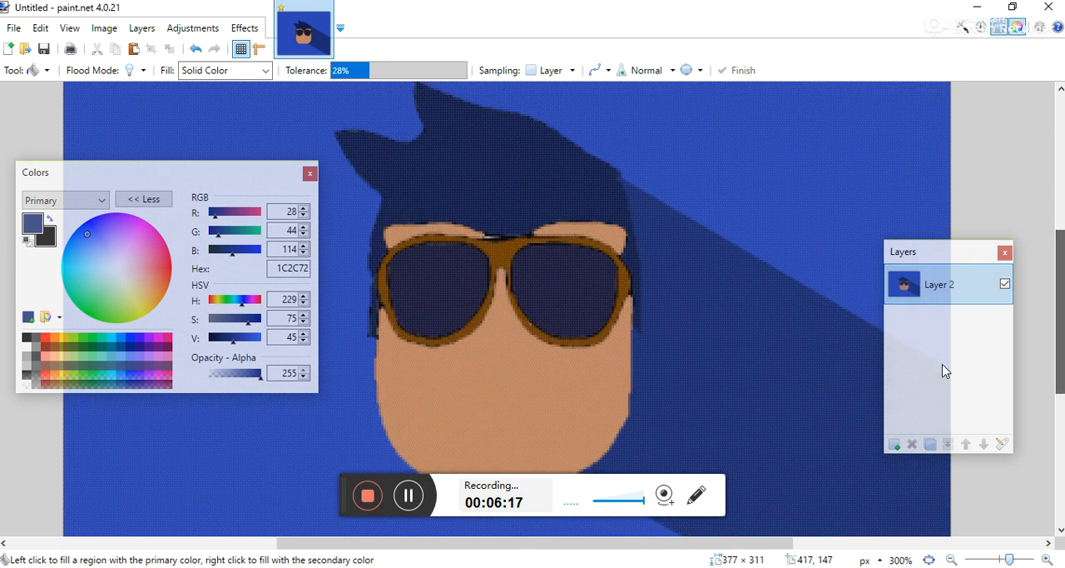